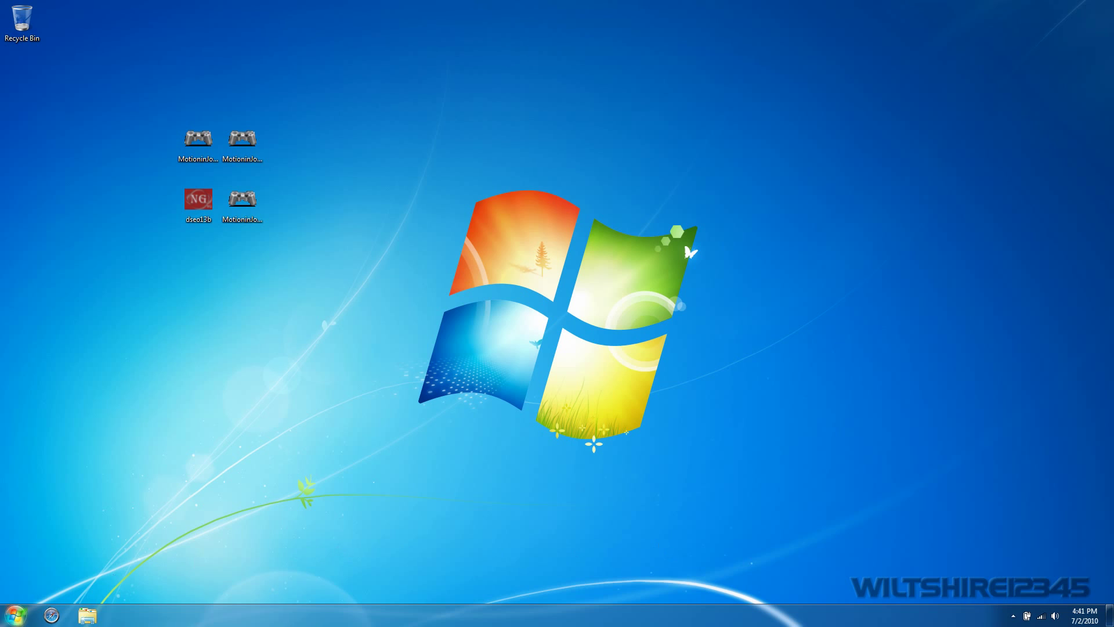
Step: Open the User Account Control settings, set notifications to Never notify, and apply the setting
left_click(15, 615)
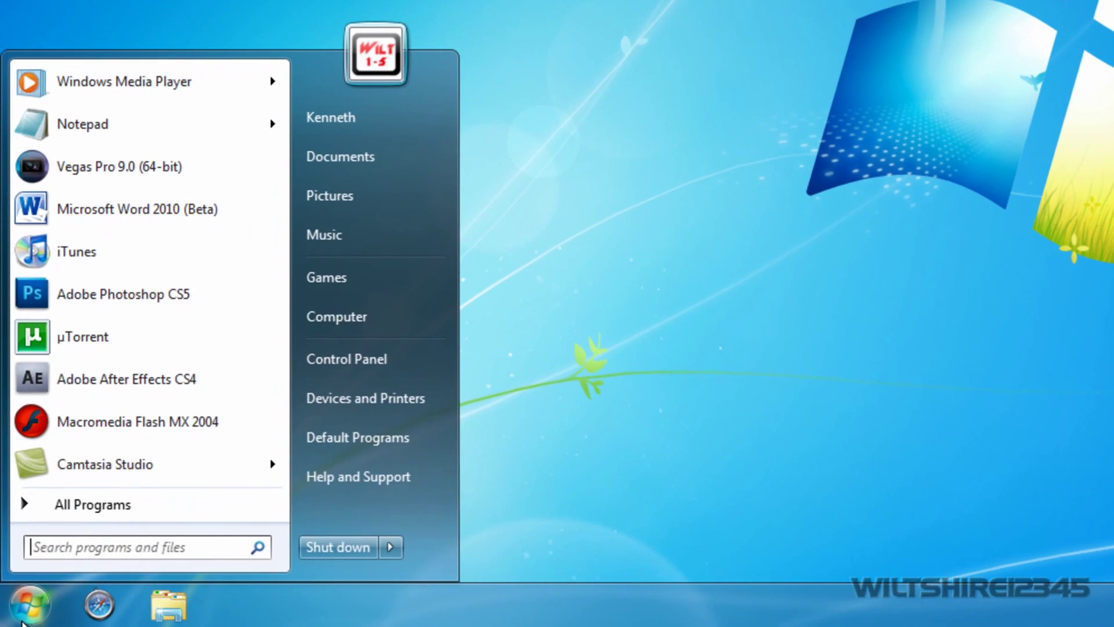
type("uac")
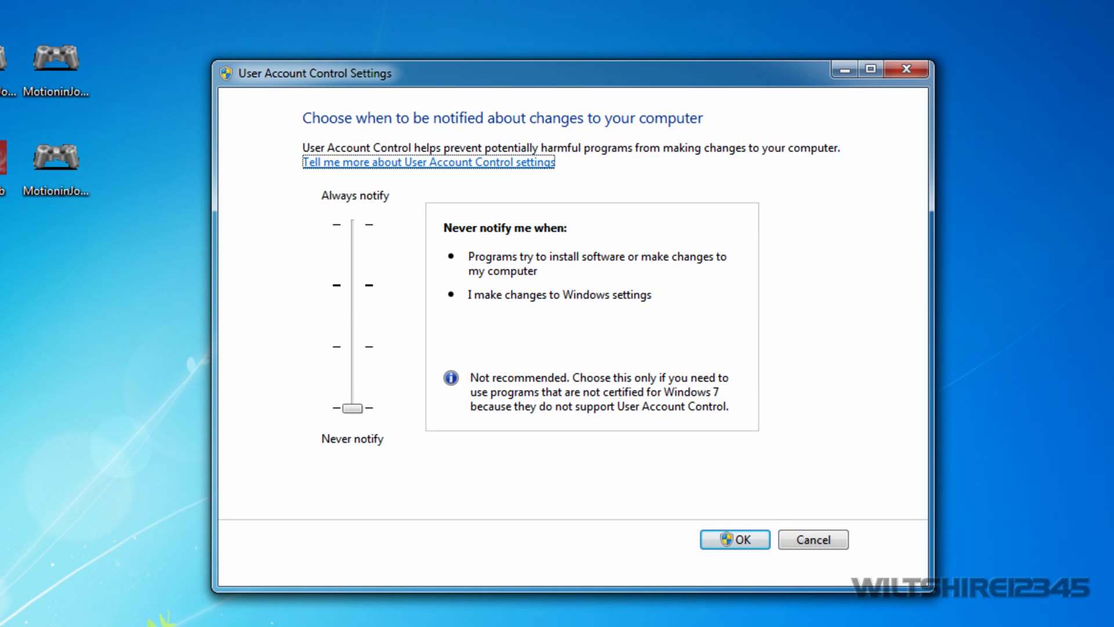
left_click_drag(351, 408, 357, 434)
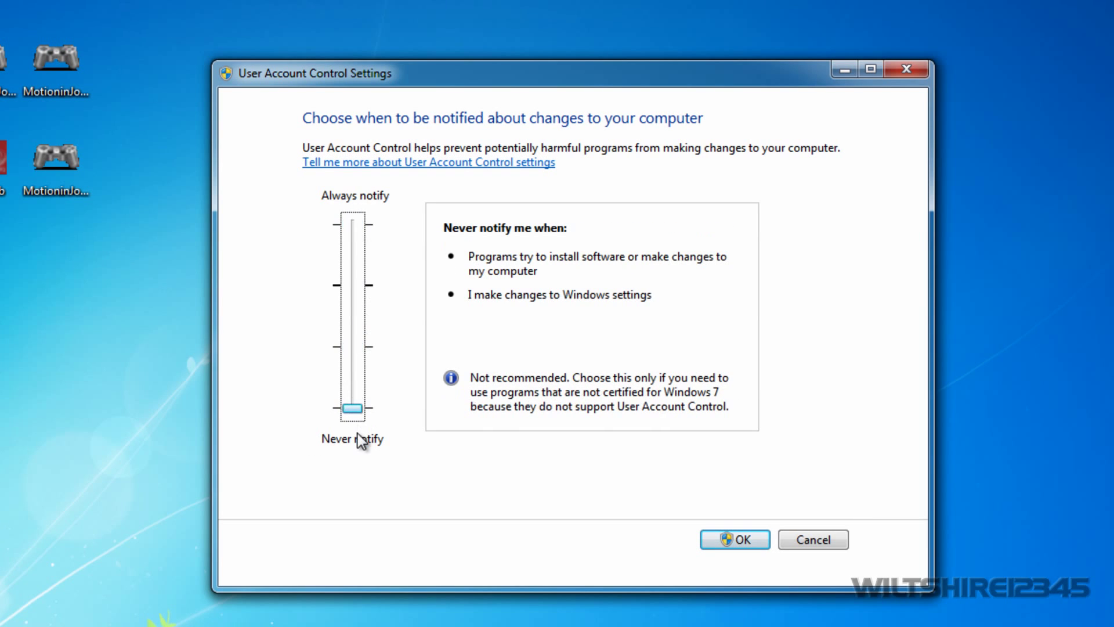
left_click(720, 554)
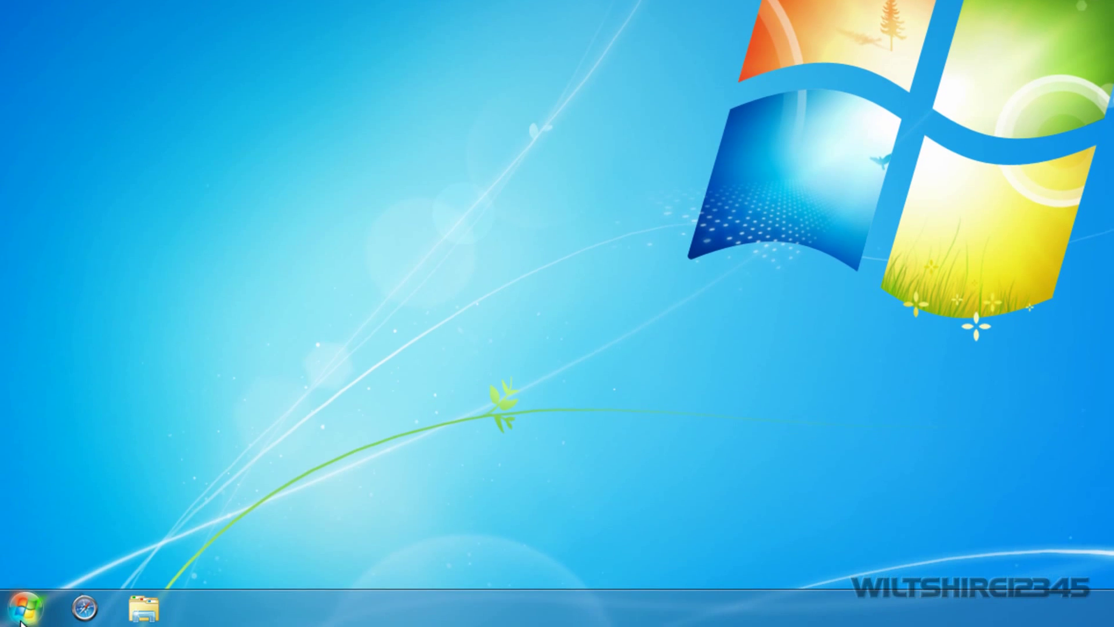
Step: Open the computer's system properties to check which Windows system type is installed
left_click(25, 606)
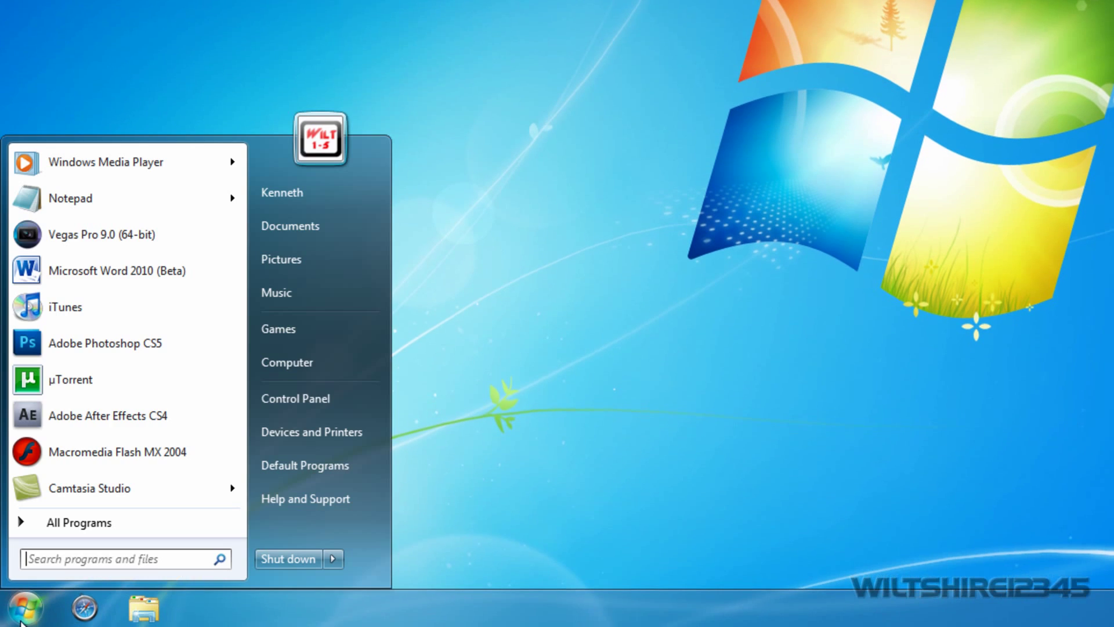
left_click(274, 370)
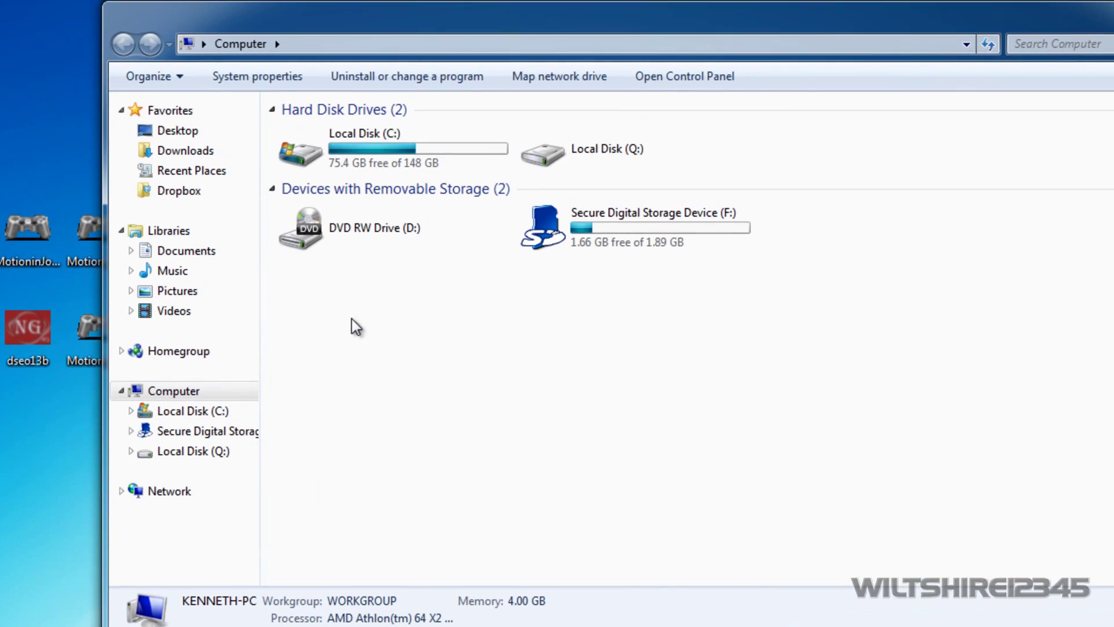
left_click(256, 76)
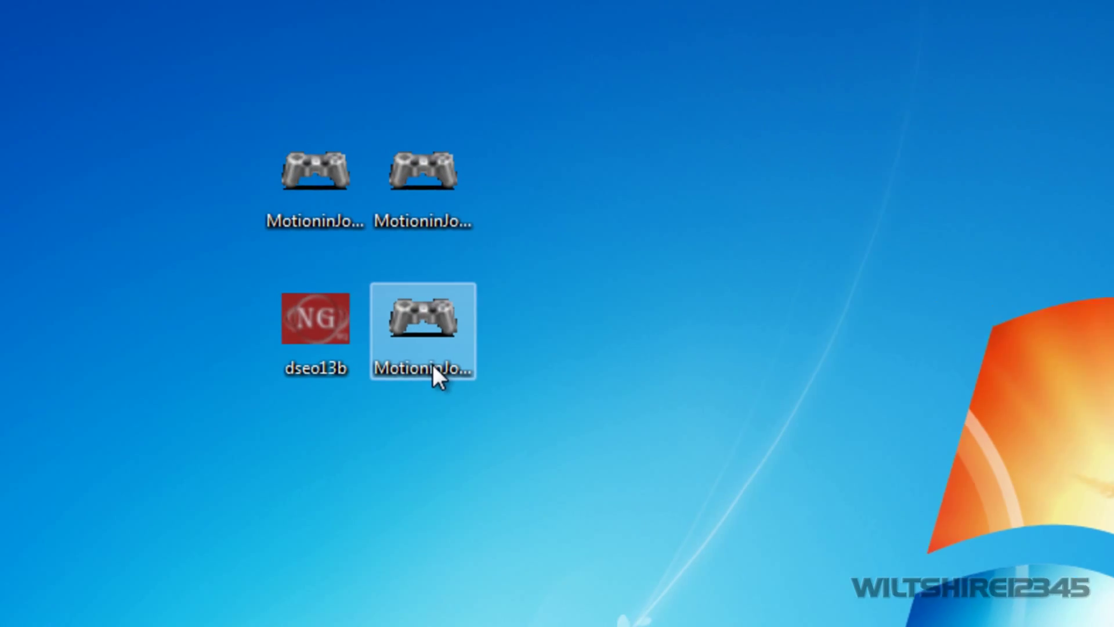
Step: Launch the MotioninJoy_050002_amd64 installer from the desktop and allow it to run
left_click(399, 351)
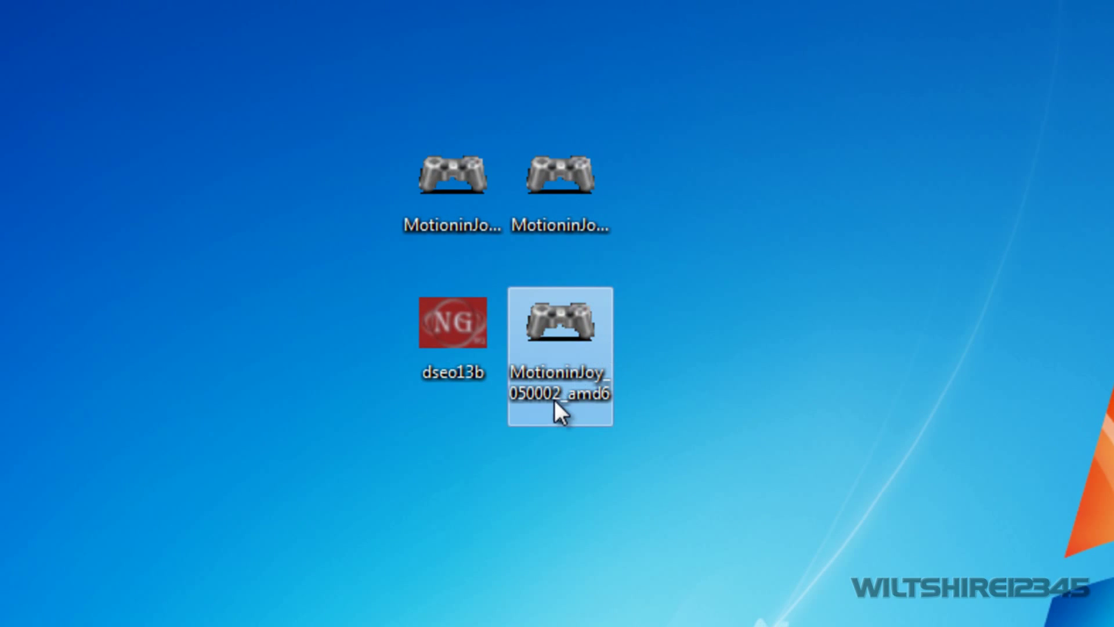
mouse_move(555, 399)
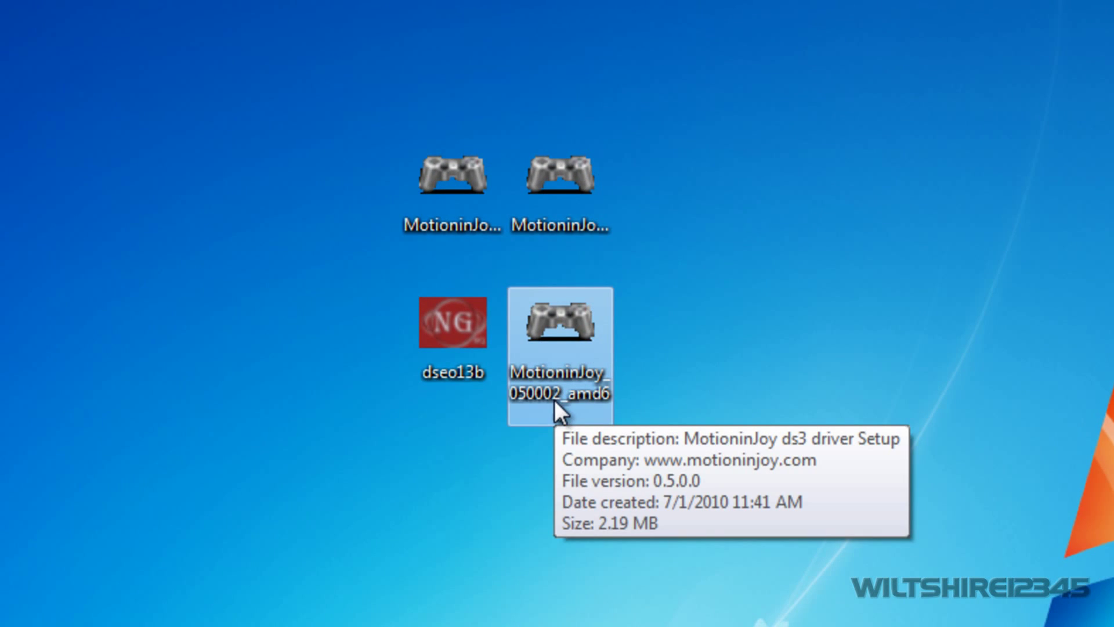
double_click(554, 380)
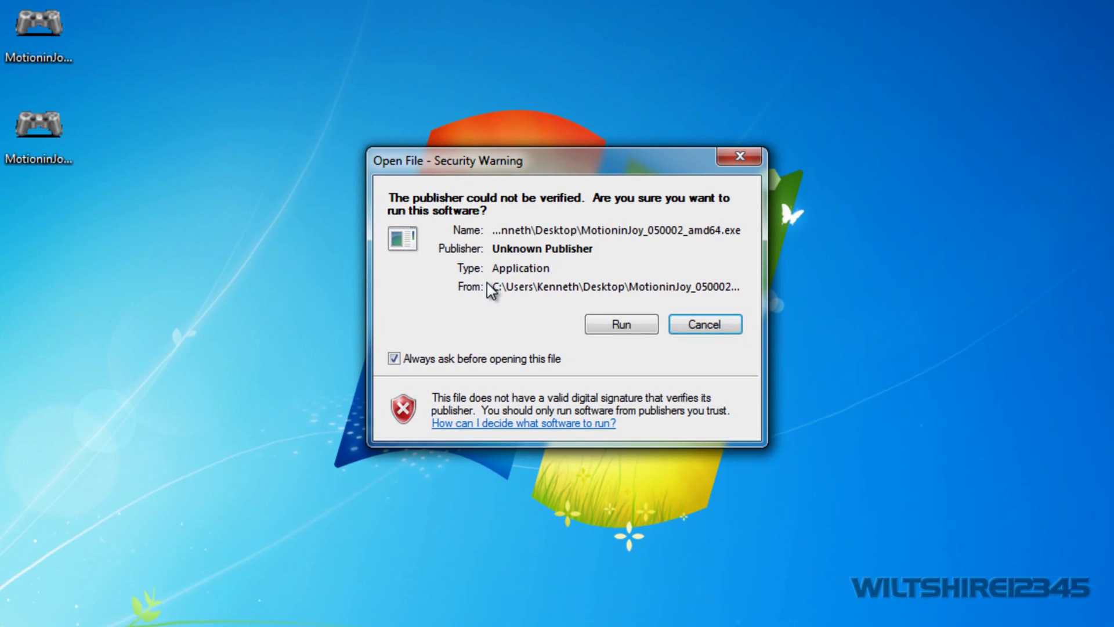
left_click(635, 323)
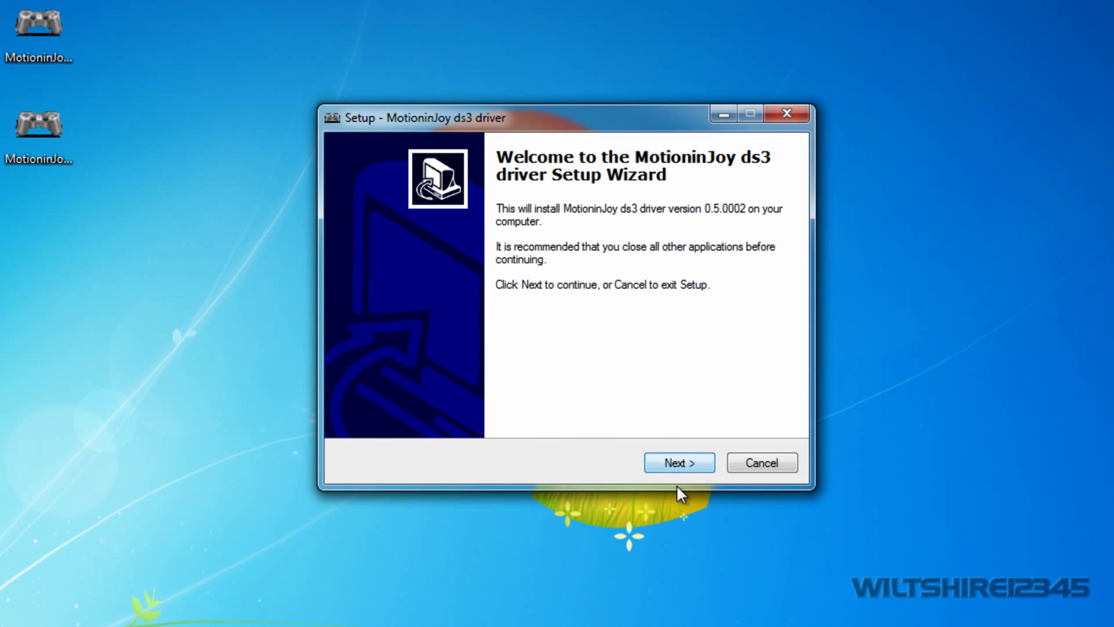
Step: Install the MotioninJoy ds3 driver with the default folders and both additional icons, finishing setup without running DS3_tool
left_click(683, 472)
left_click(684, 473)
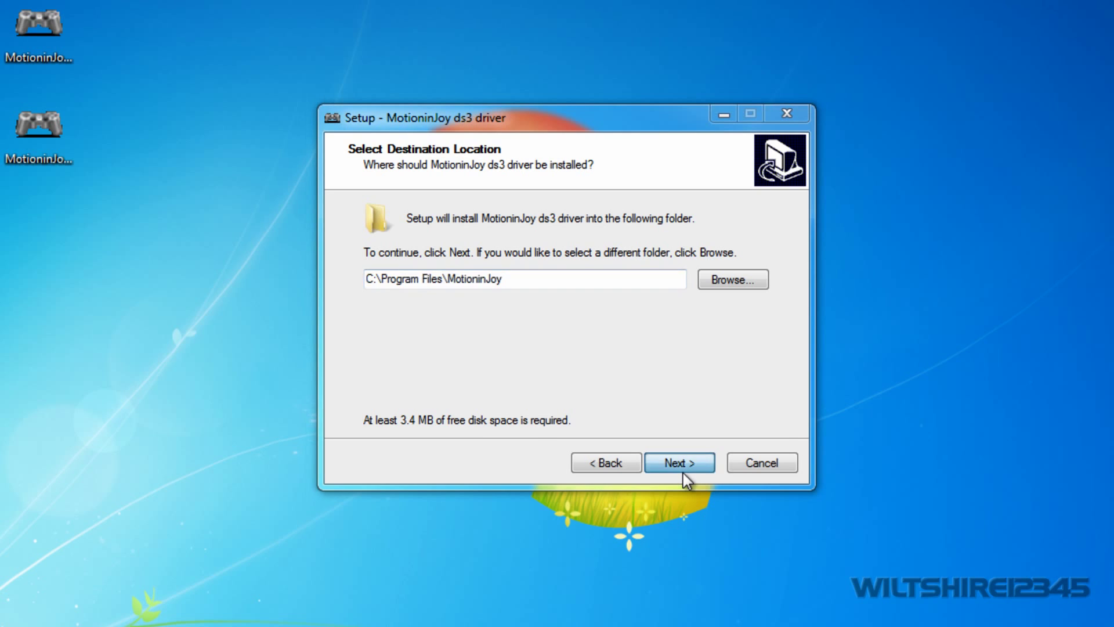
left_click(630, 398)
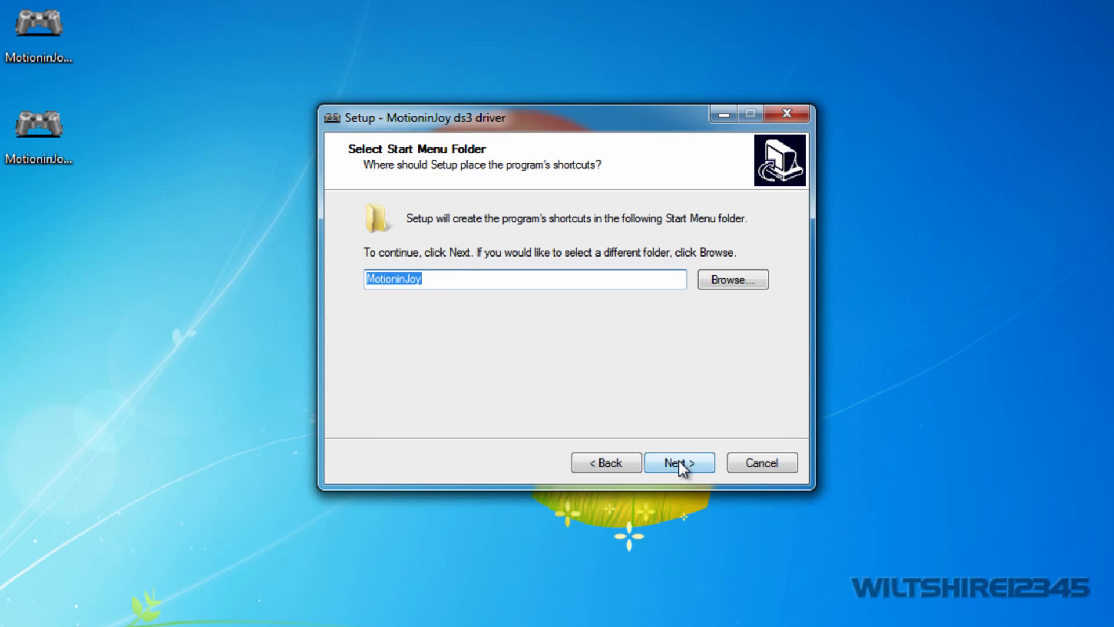
left_click(682, 463)
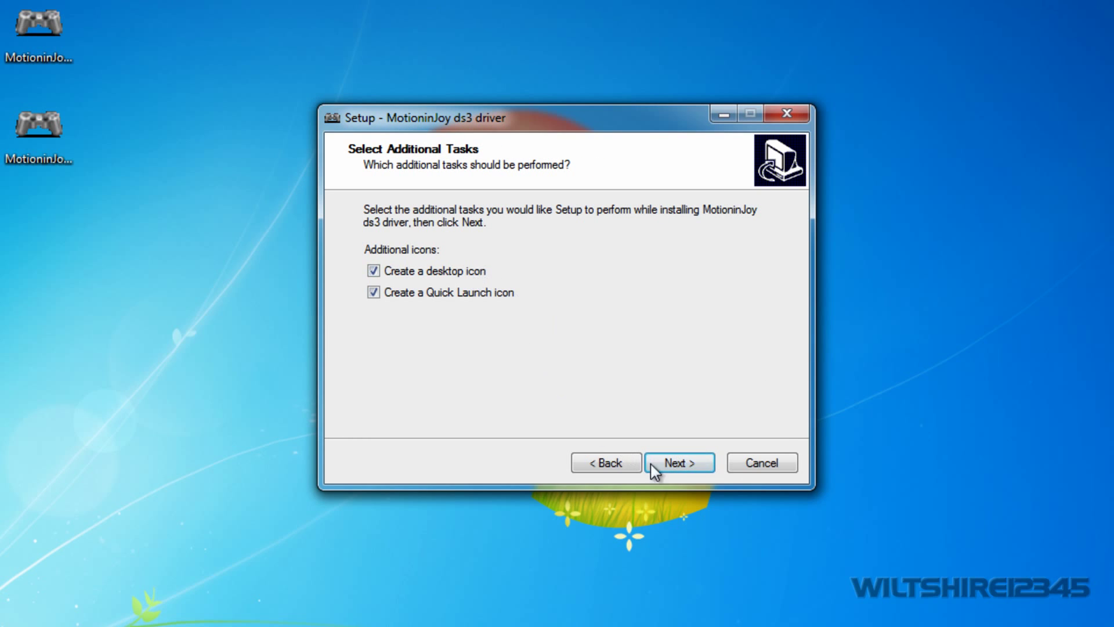
left_click(663, 468)
left_click(663, 468)
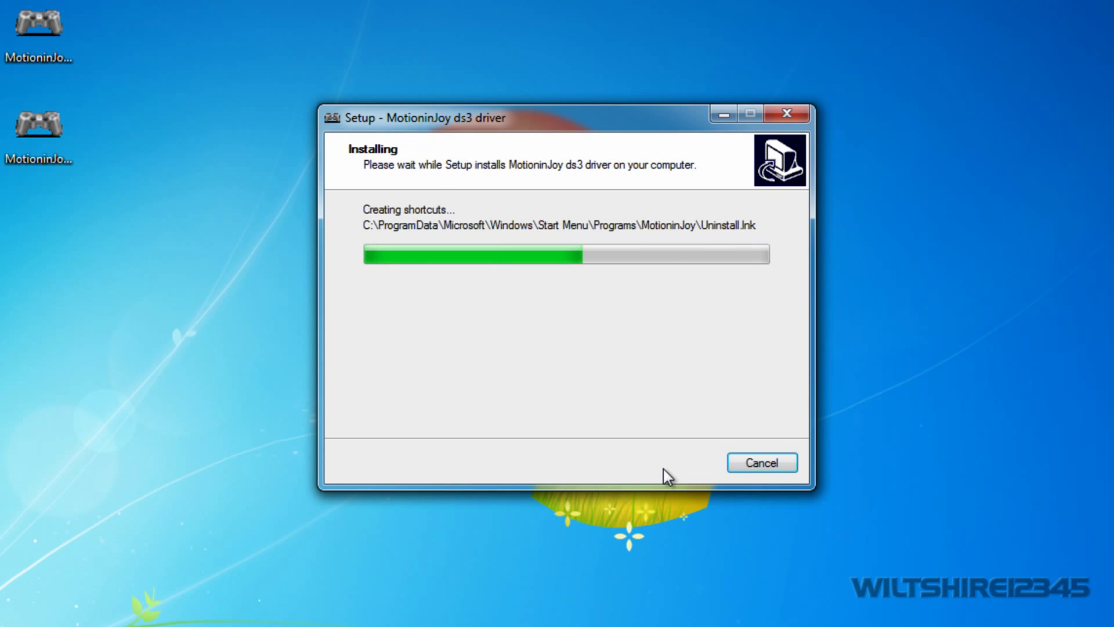
left_click(533, 293)
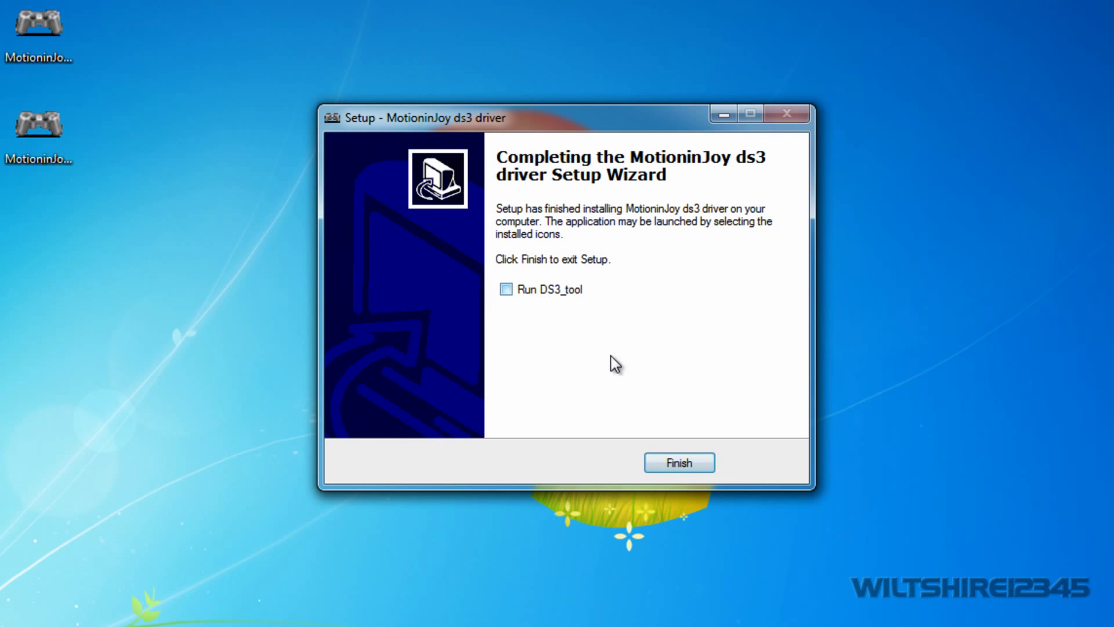
left_click(683, 470)
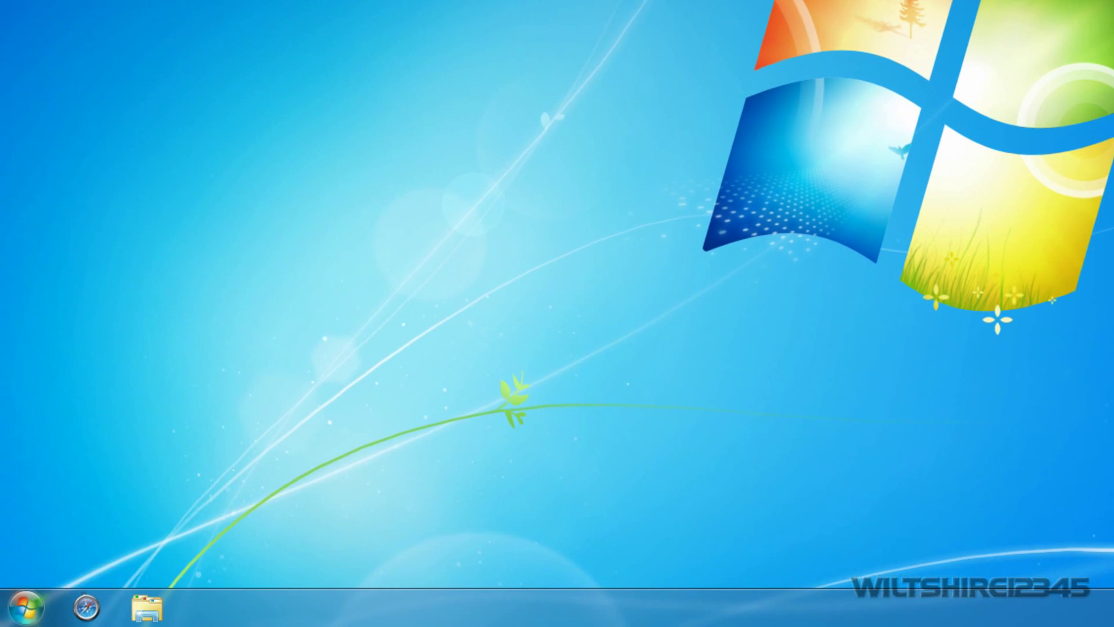
Step: Find and open Device Manager, and expand the Human Interface Devices category
left_click(26, 606)
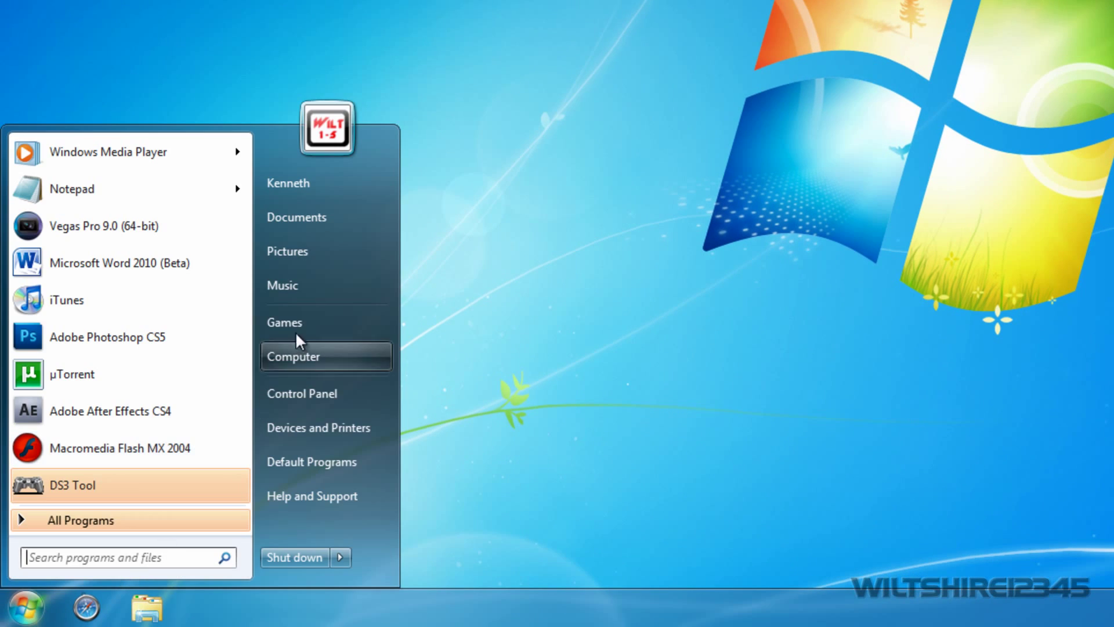
type("devic")
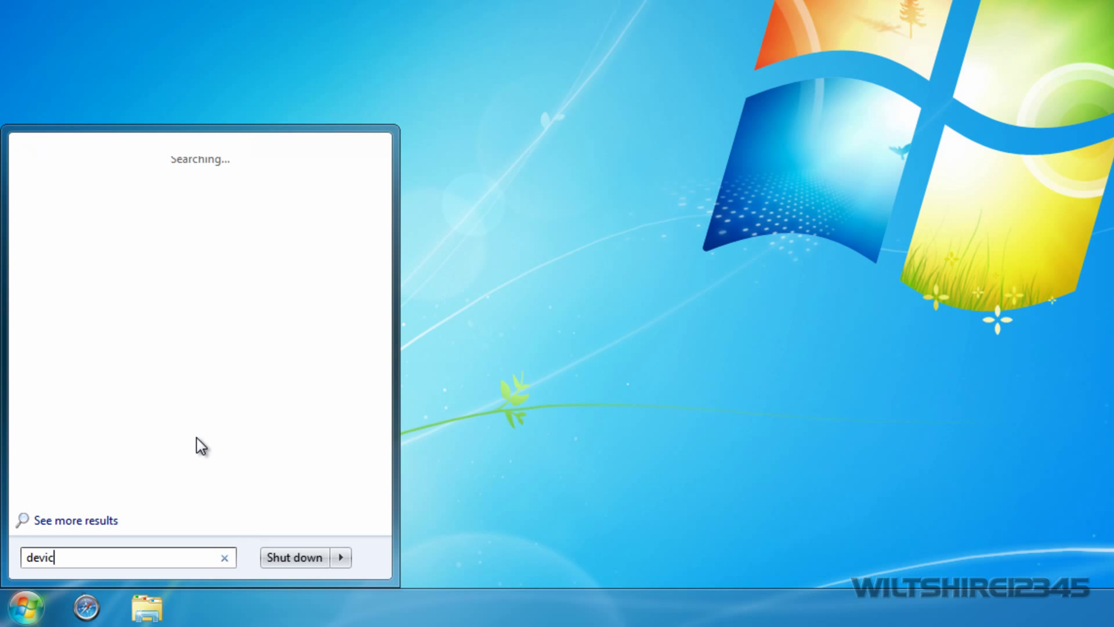
type("e man")
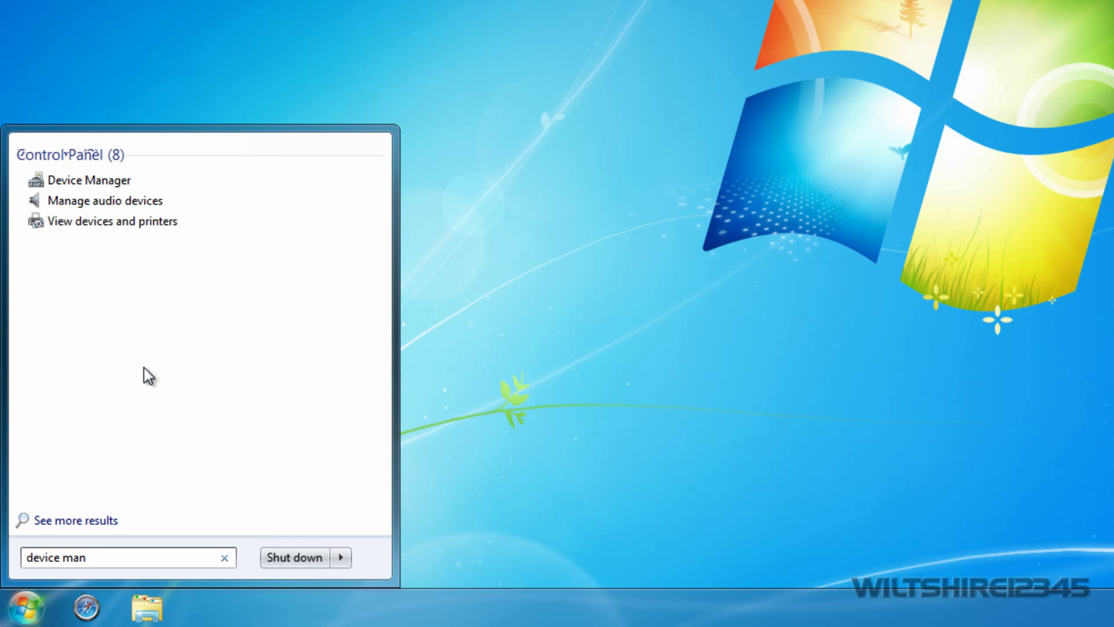
left_click(34, 185)
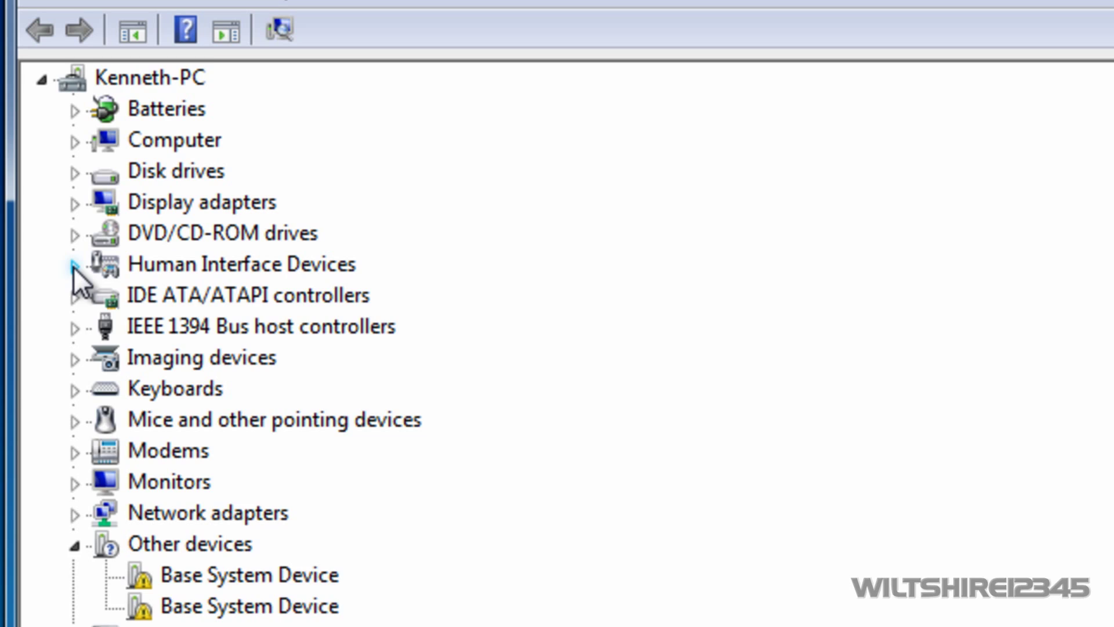
left_click(75, 266)
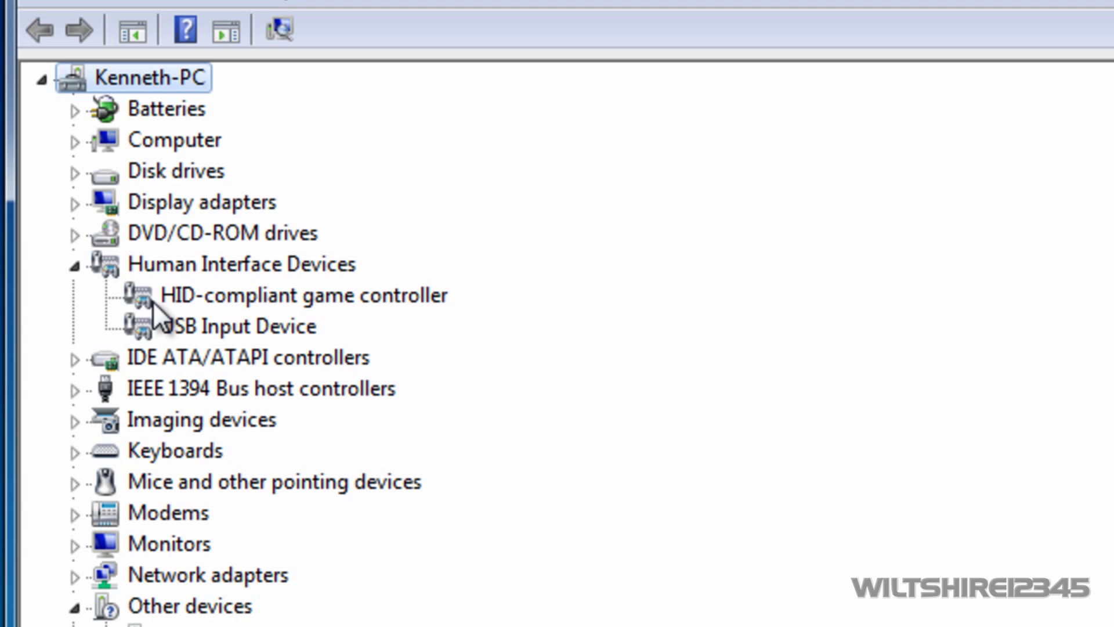
Step: Check the Hardware Ids in the HID-compliant game controller's properties, and close them
right_click(200, 286)
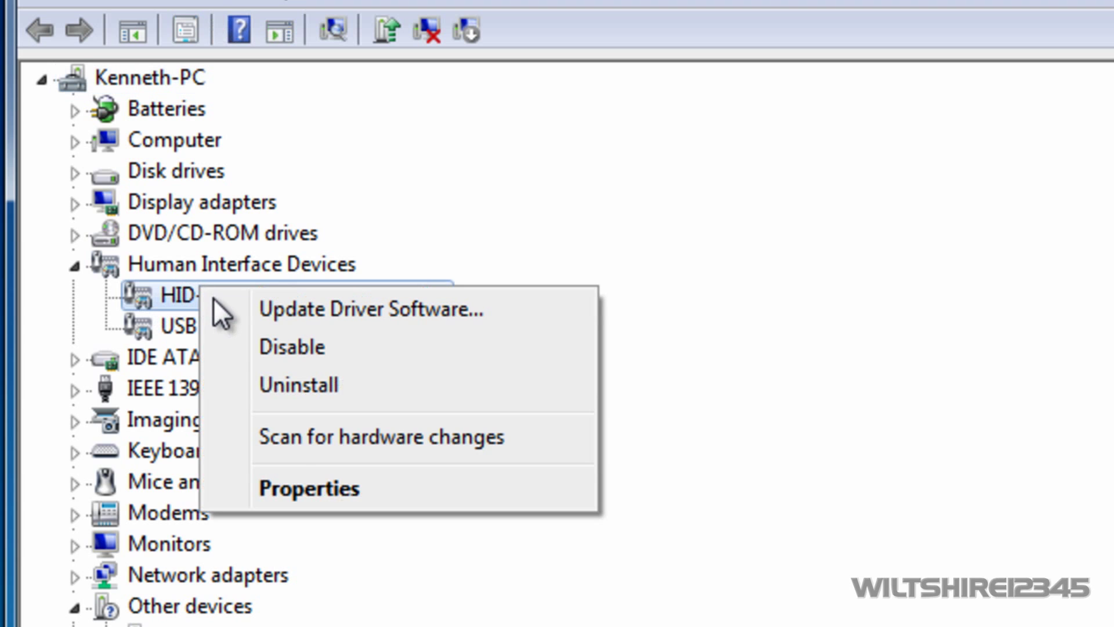
left_click(289, 481)
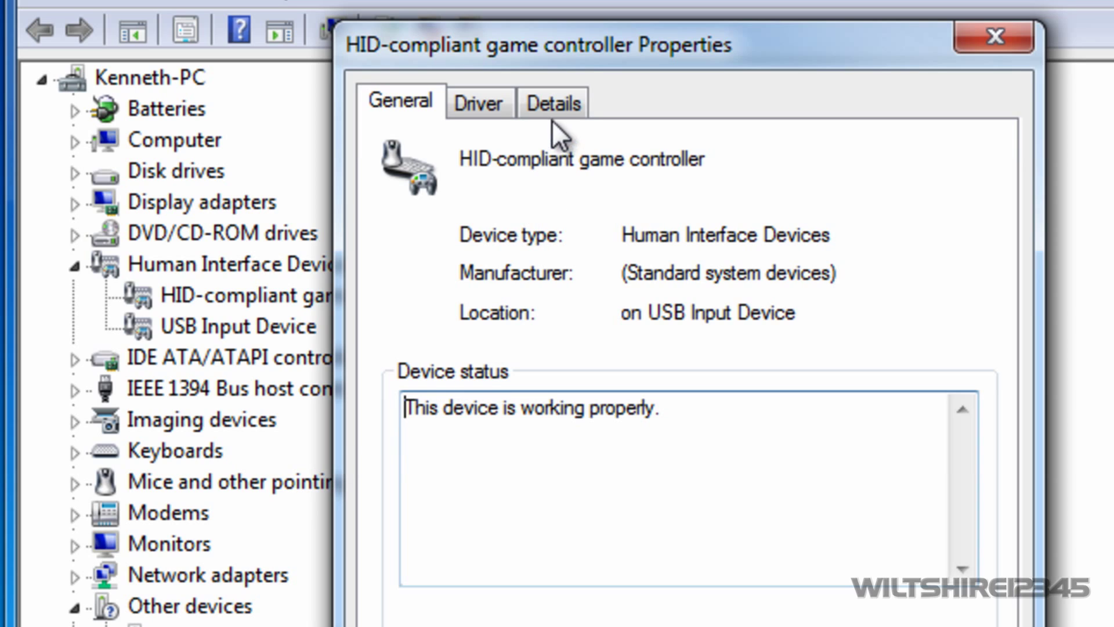
left_click(559, 102)
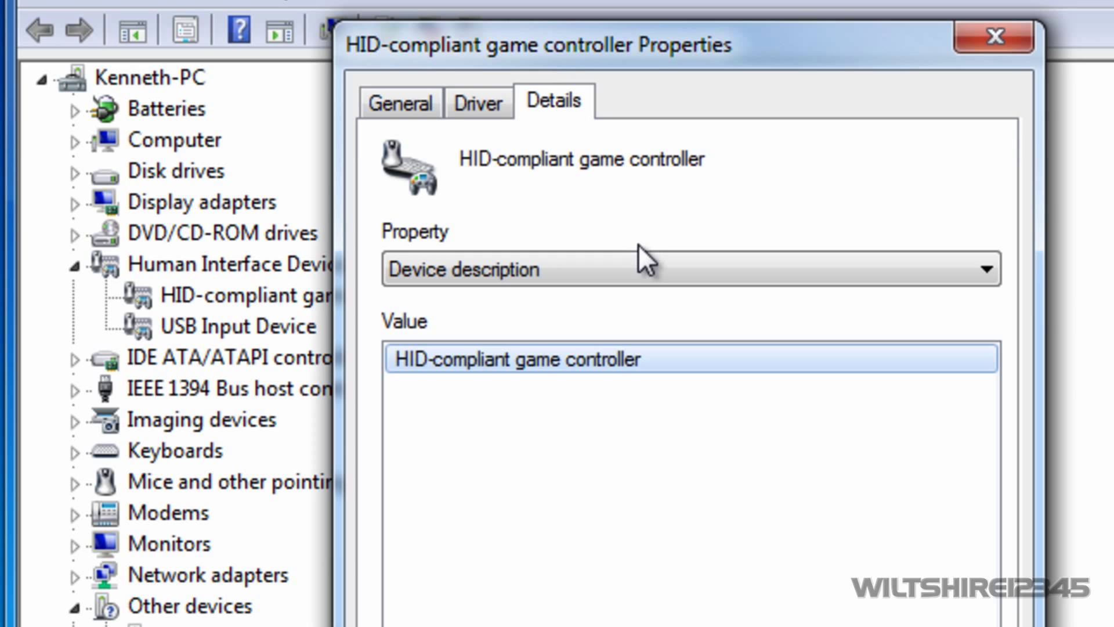
left_click(597, 261)
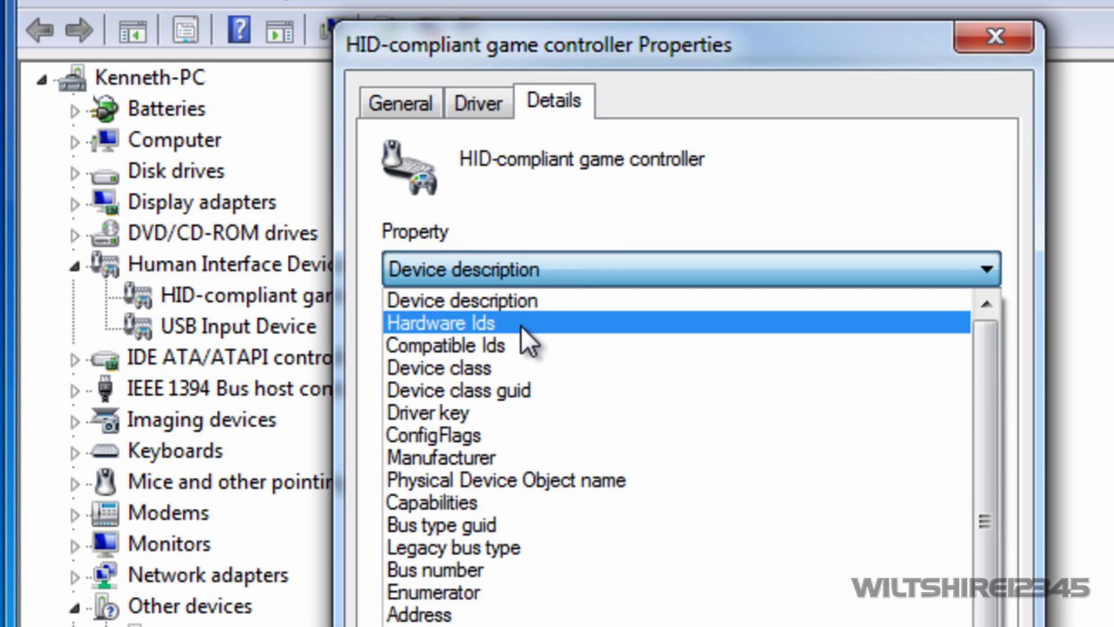
left_click(521, 324)
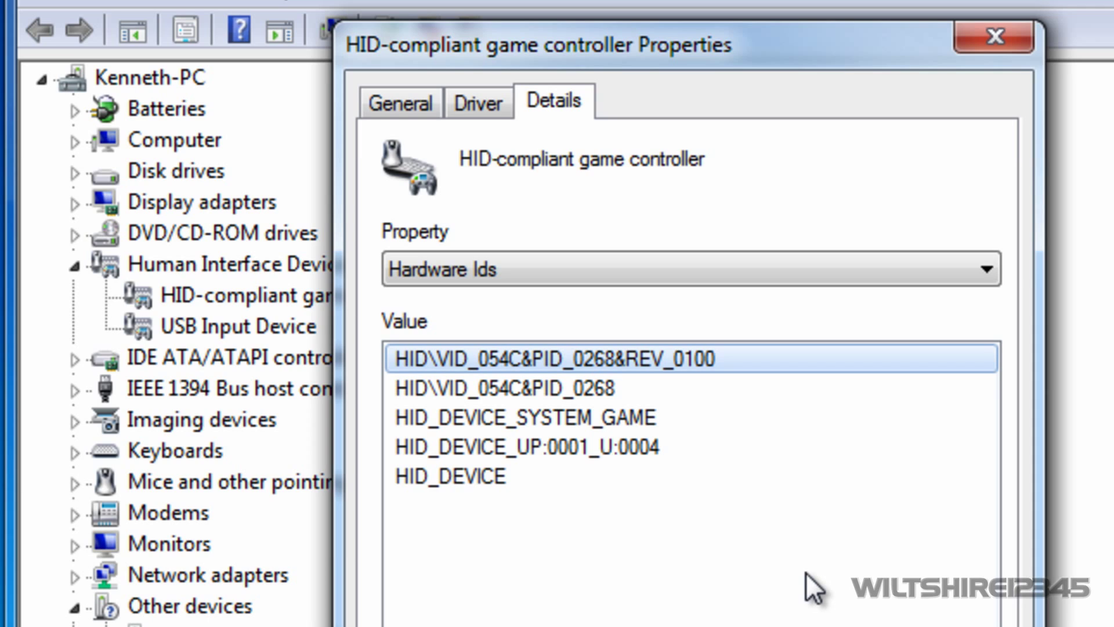
key("Escape")
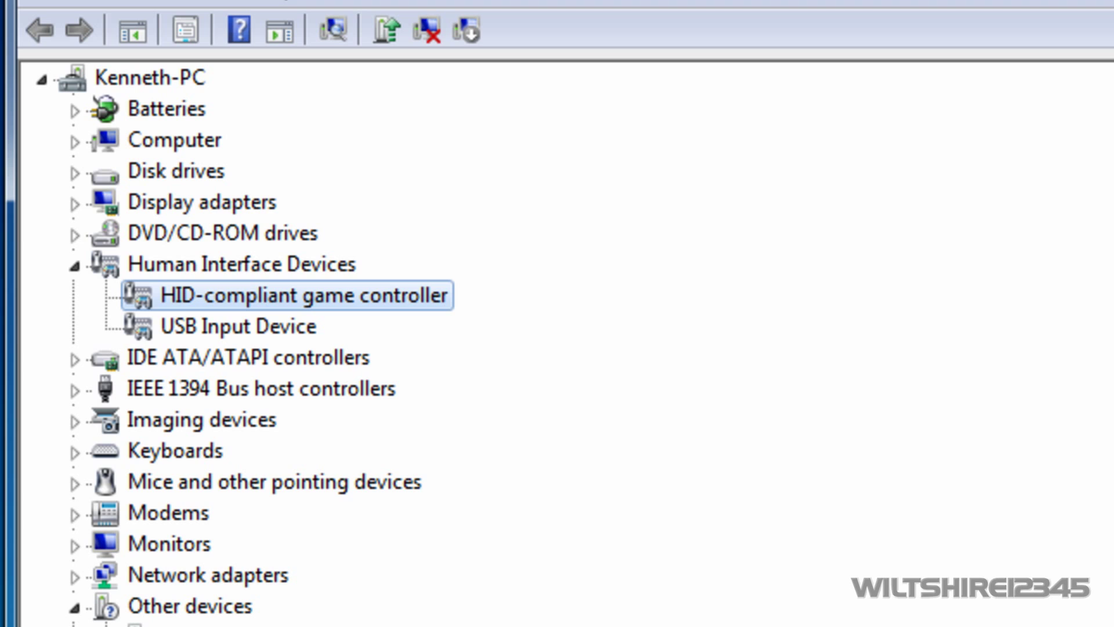
Step: Check the Hardware Ids in the USB Input Device's properties, and close them
right_click(200, 324)
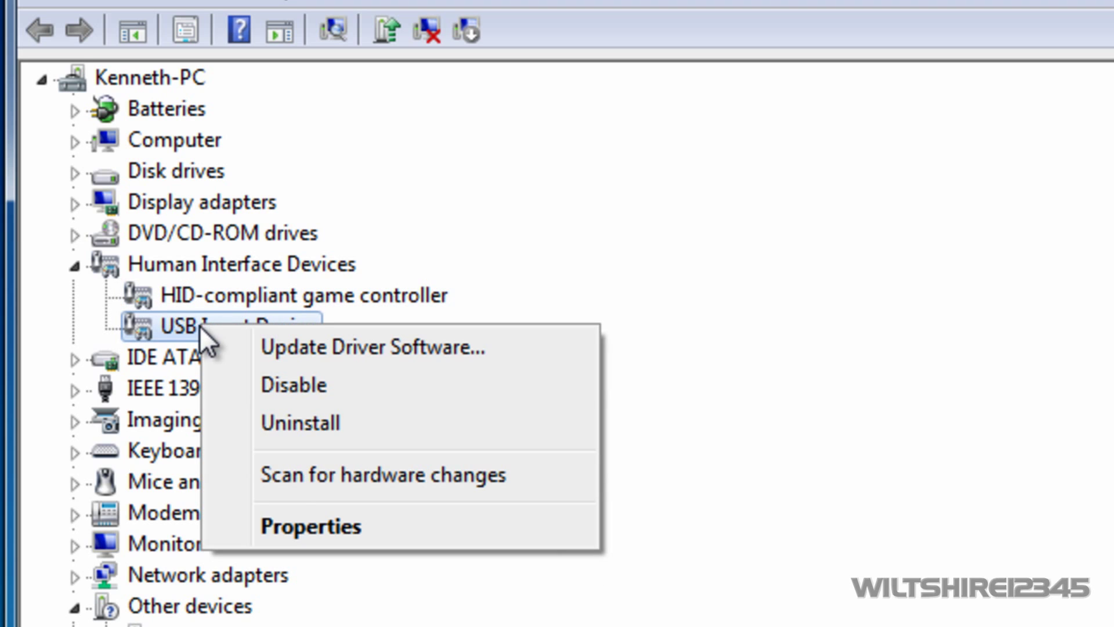
left_click(284, 525)
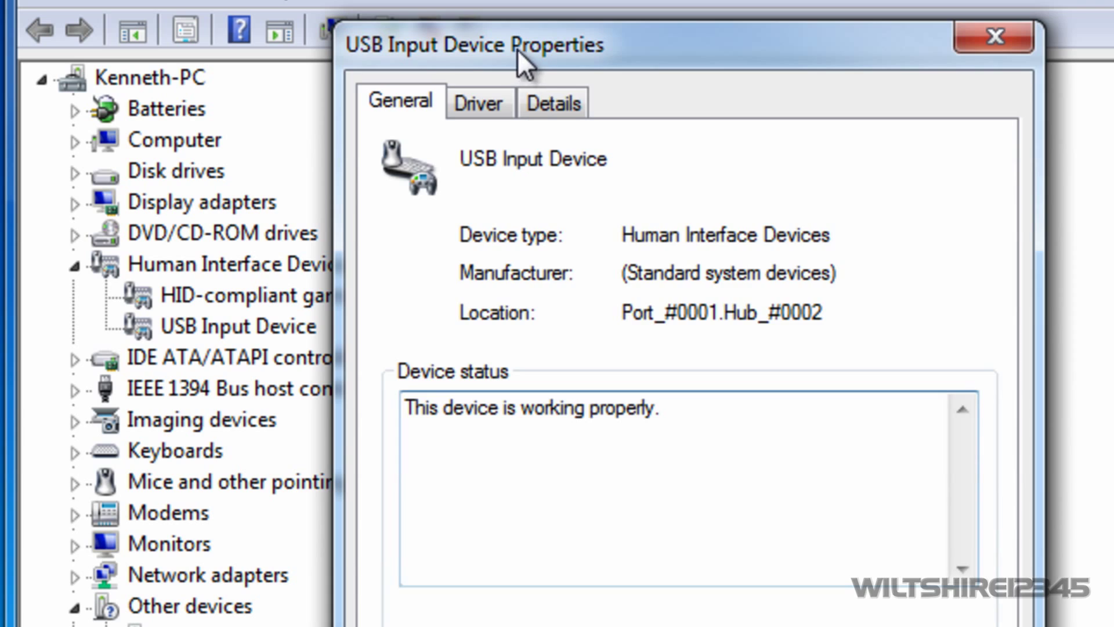
left_click(556, 105)
left_click(576, 266)
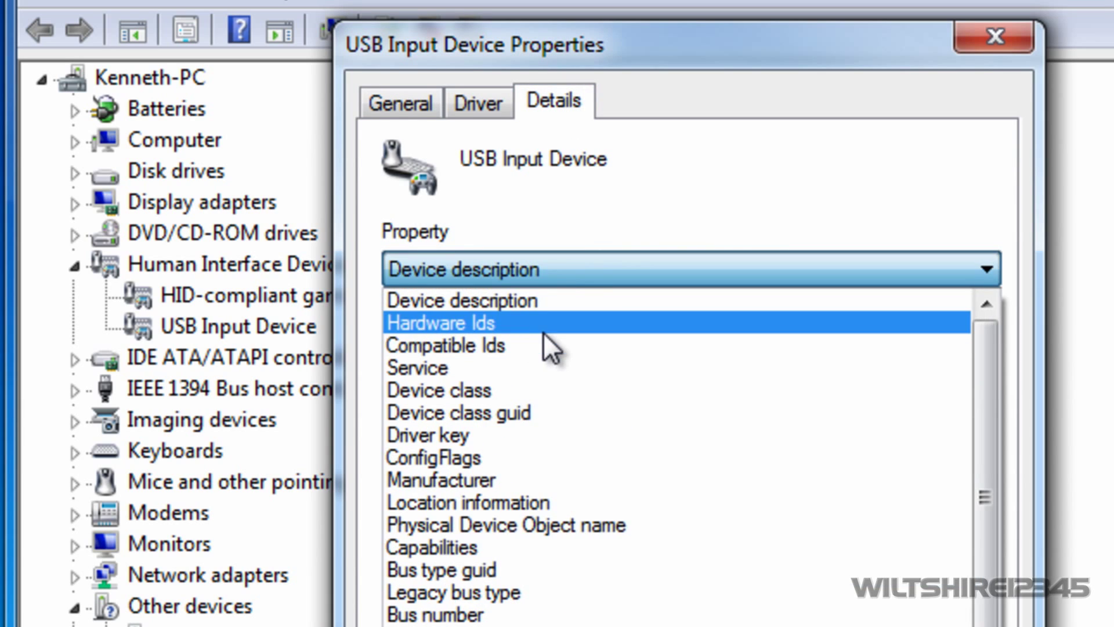
left_click(543, 328)
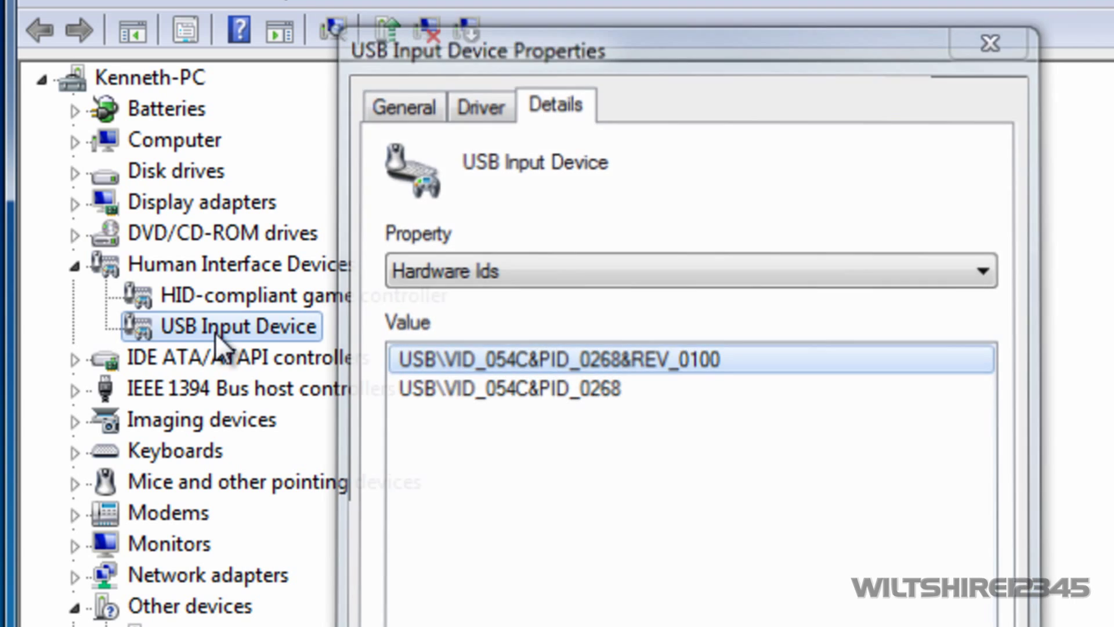
Step: Start a manual driver update for the USB Input Device, picking from the computer's driver list and choosing to install from disk
right_click(221, 328)
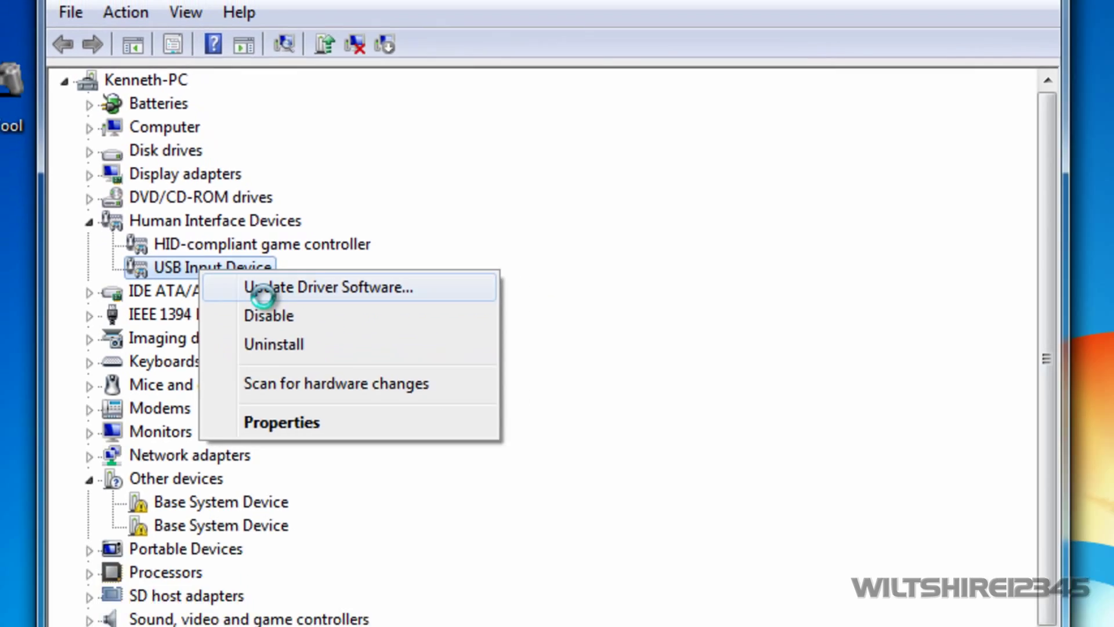
left_click(307, 365)
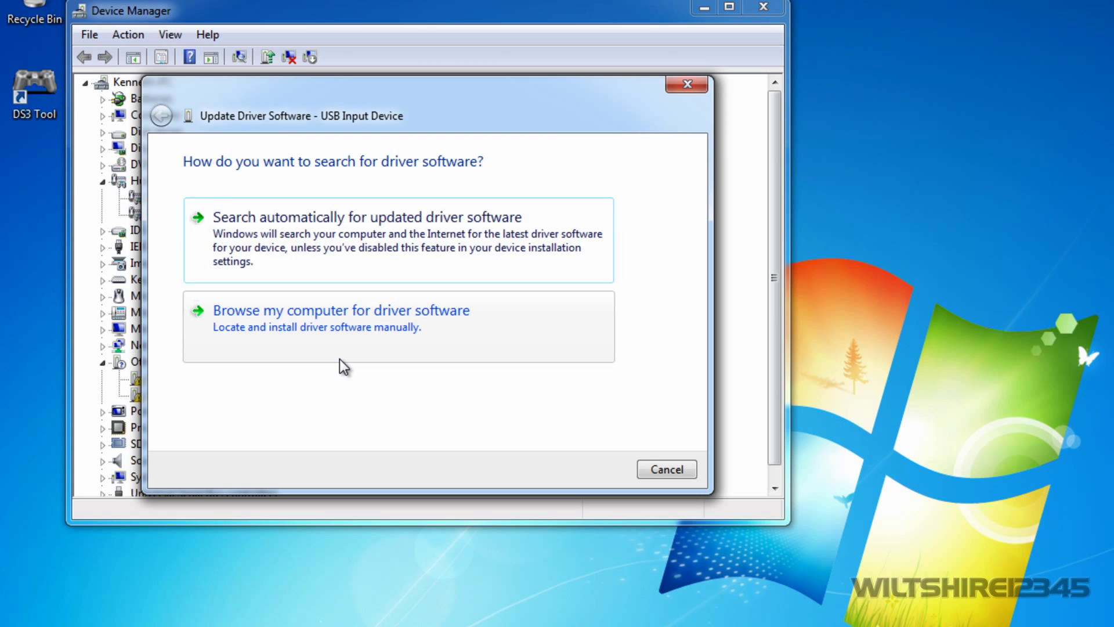
left_click(339, 358)
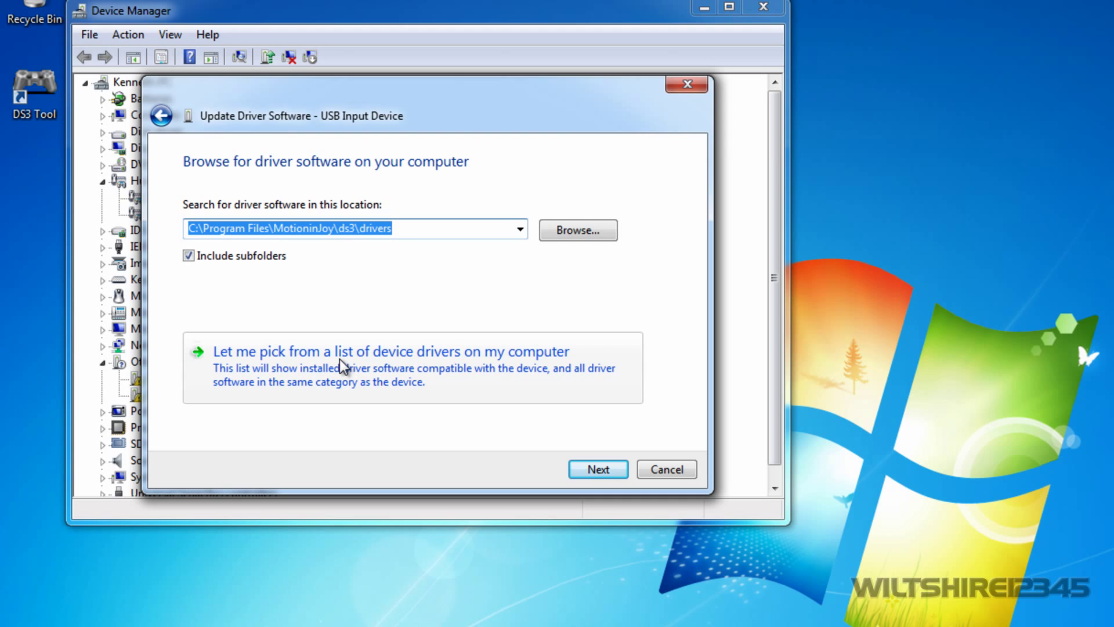
left_click(340, 359)
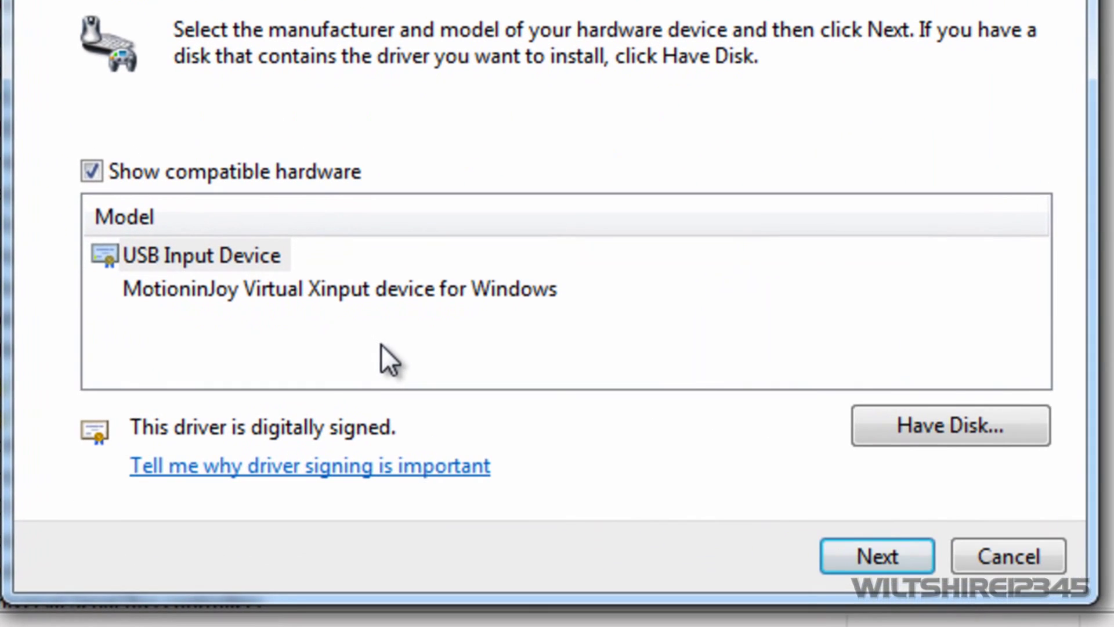
left_click(867, 432)
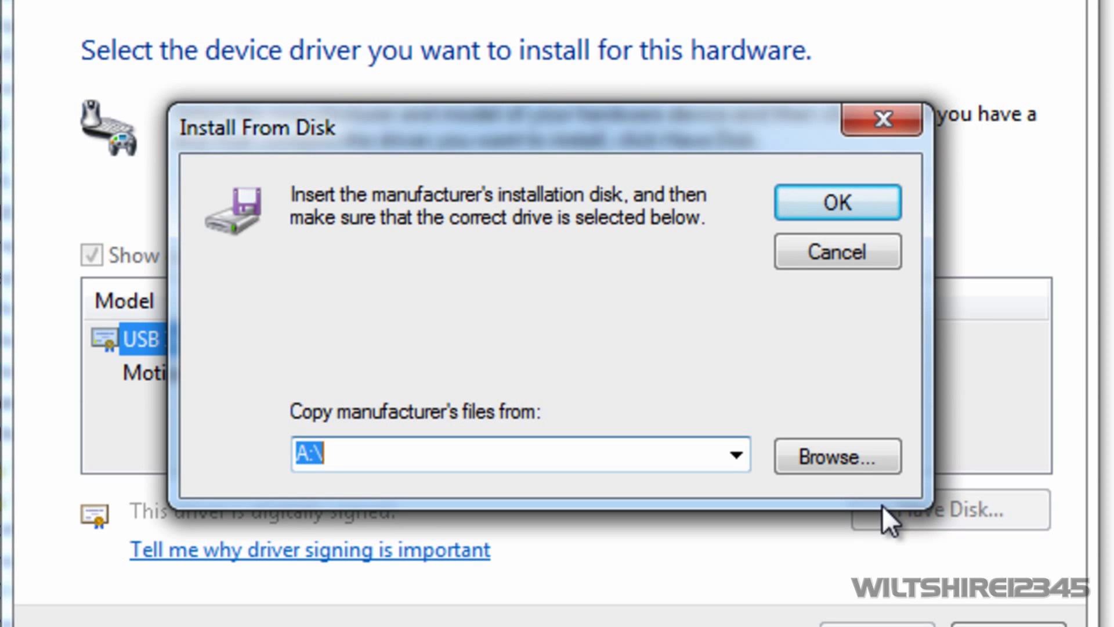
Step: Install the driver from MijXinput in C:\Program Files\MotioninJoy\ds3\drivers, then close the update wizard and Device Manager
left_click(852, 460)
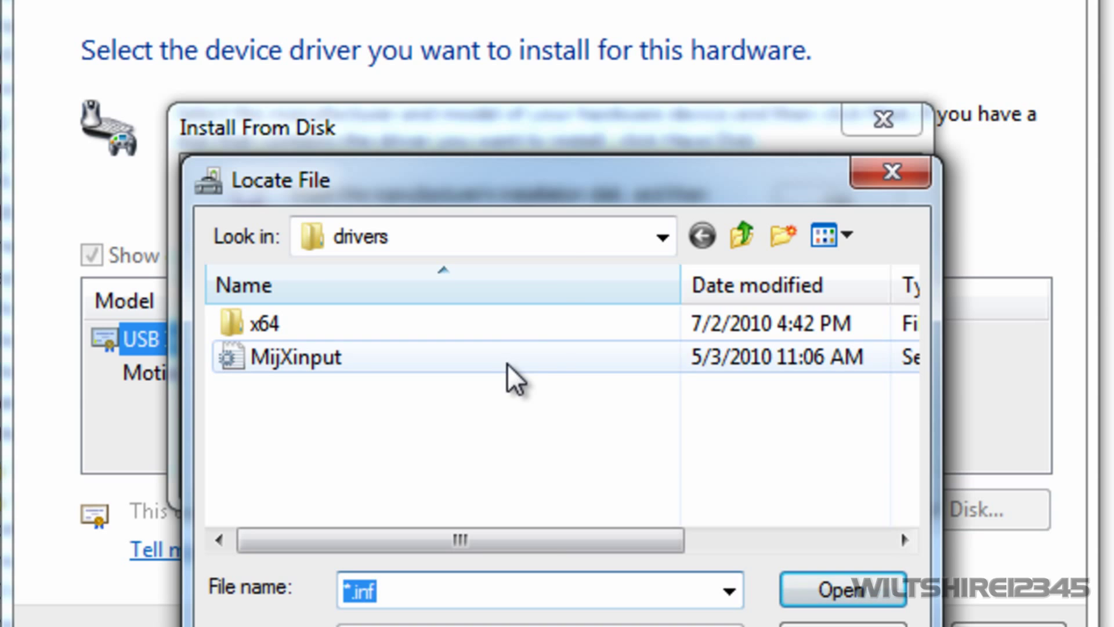
left_click(609, 242)
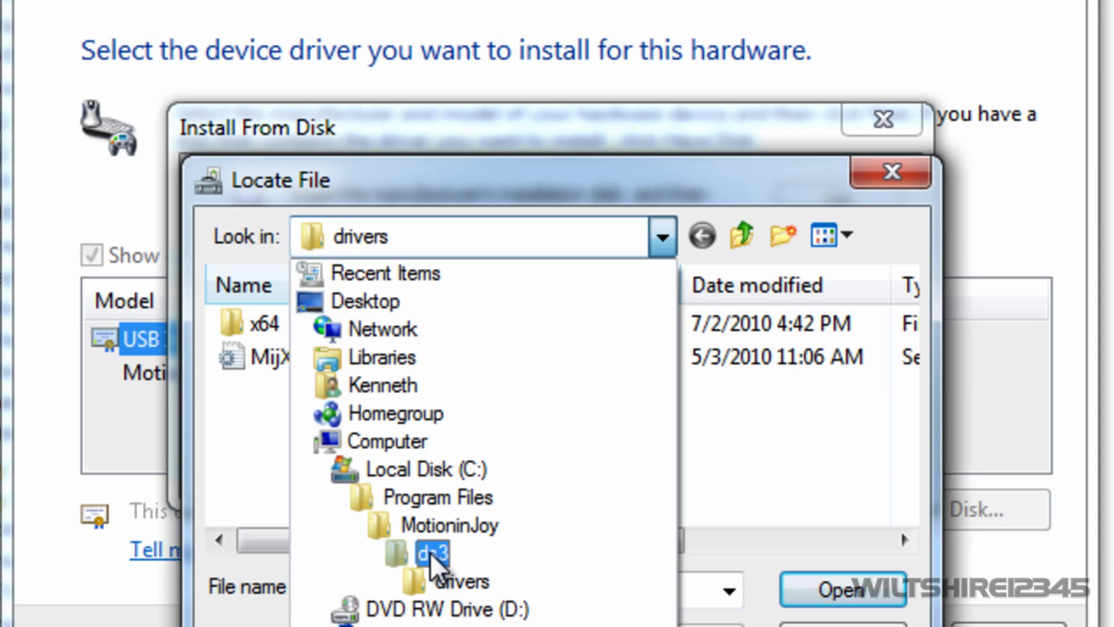
left_click(456, 583)
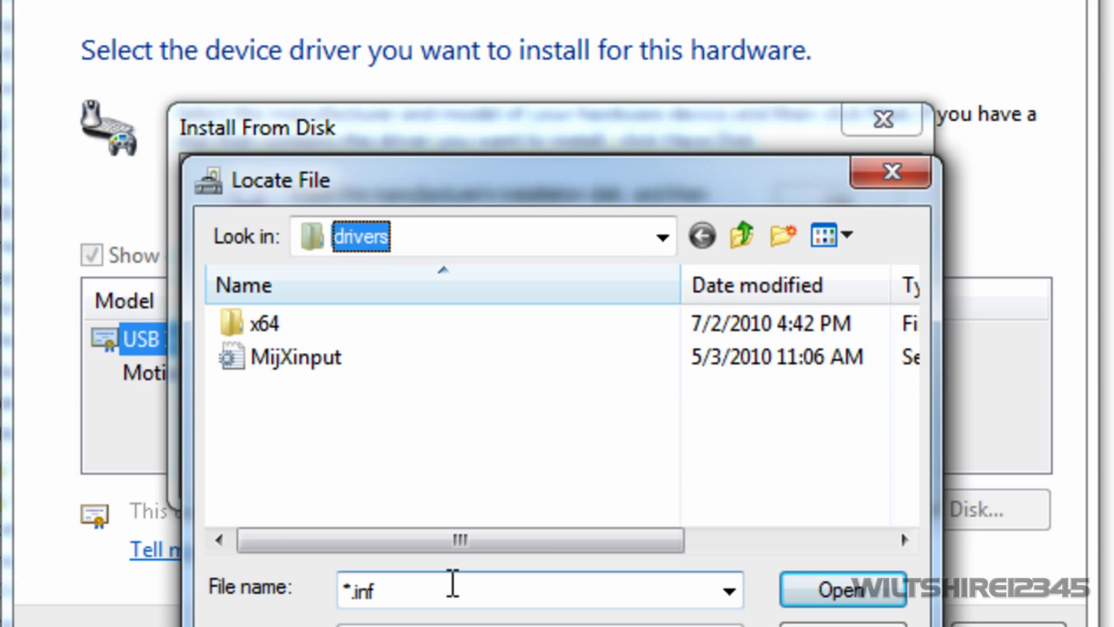
double_click(281, 358)
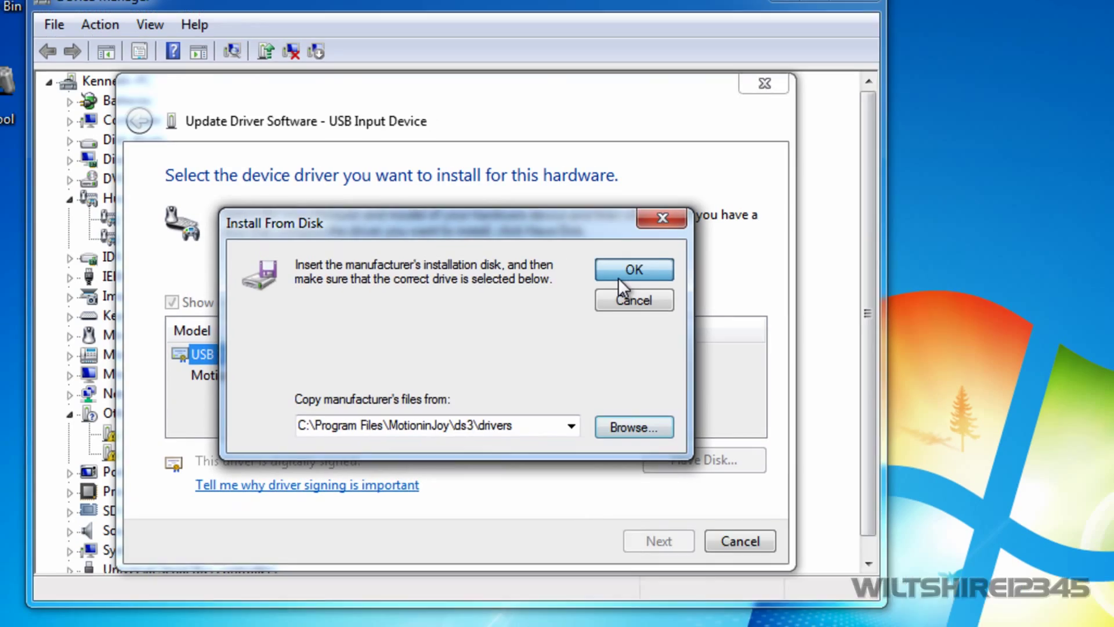
left_click(804, 211)
left_click(606, 517)
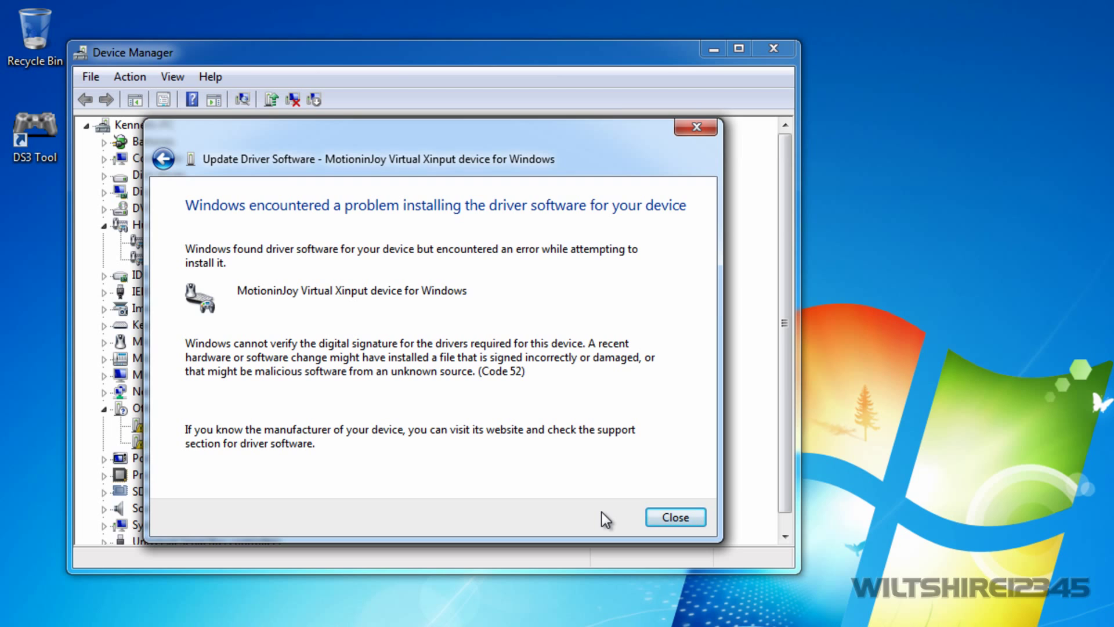
left_click(676, 517)
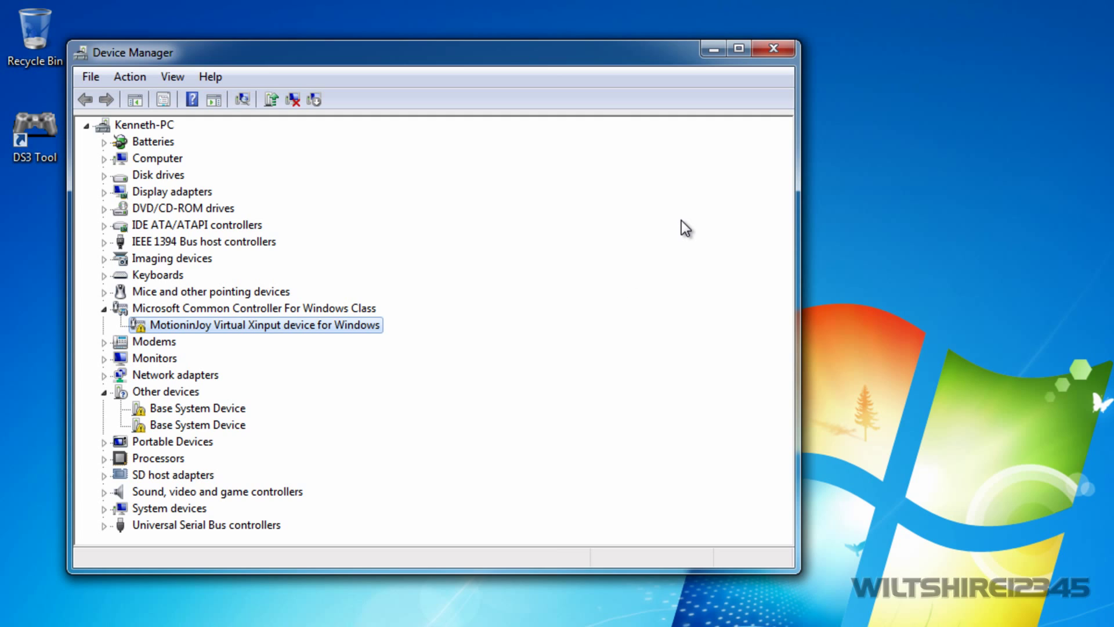
left_click(771, 52)
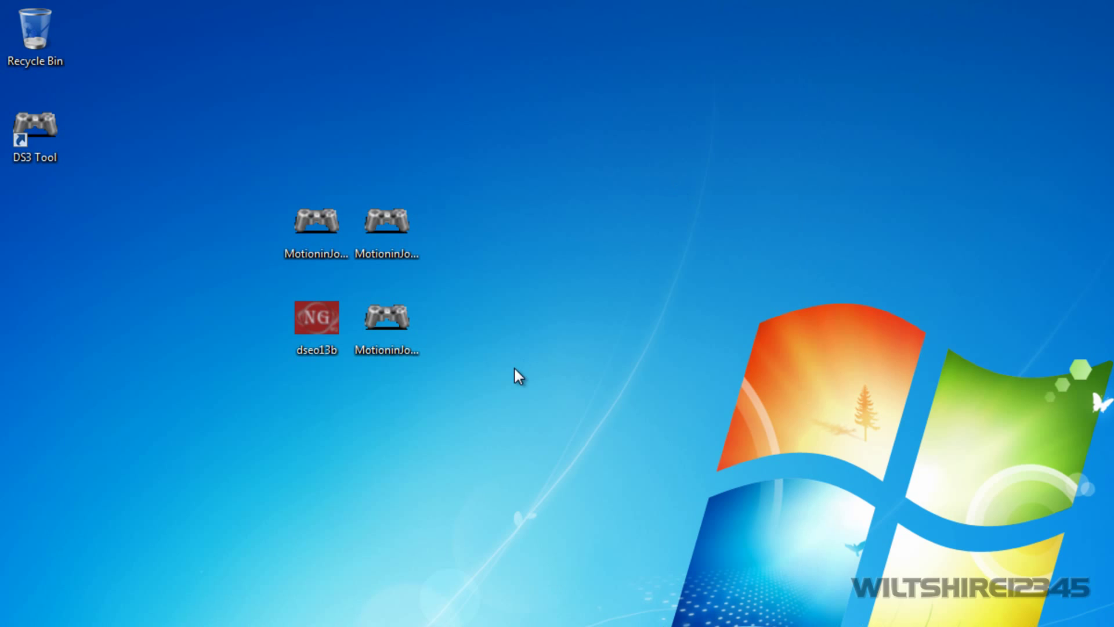
Step: Launch dseo13b from the desktop and advance through the Driver Signature Enforcement Overrider introduction to its list of options
right_click(312, 339)
left_click(349, 374)
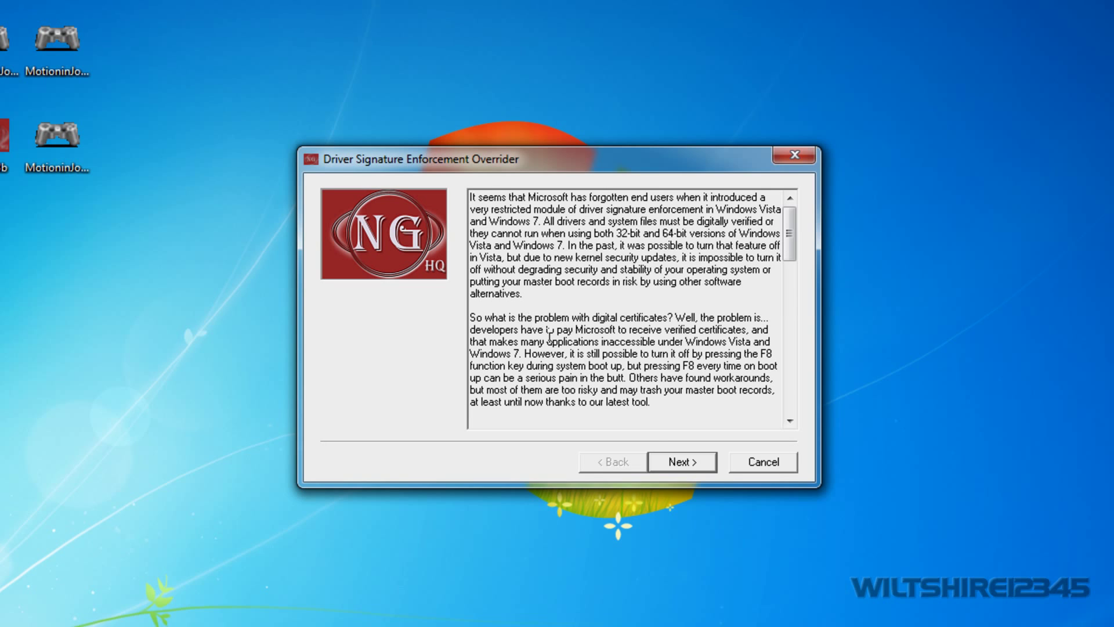
left_click(676, 468)
left_click(685, 462)
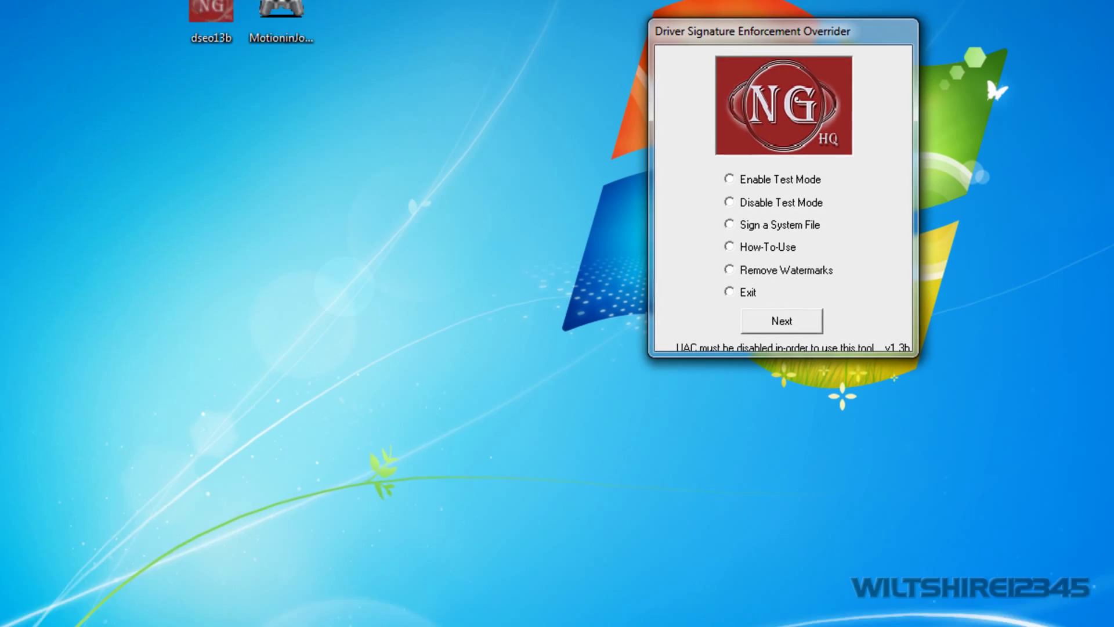
Step: Browse to C:\Program Files\MotioninJoy\ds3\drivers\x64 and copy MijXfilt.sys
key("super")
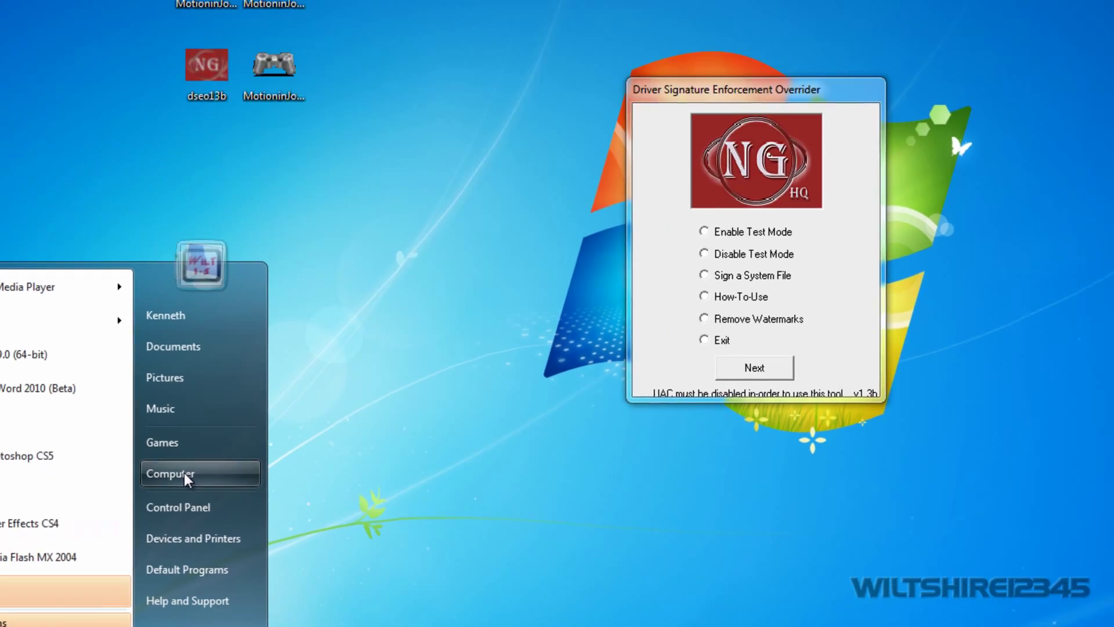
left_click(184, 475)
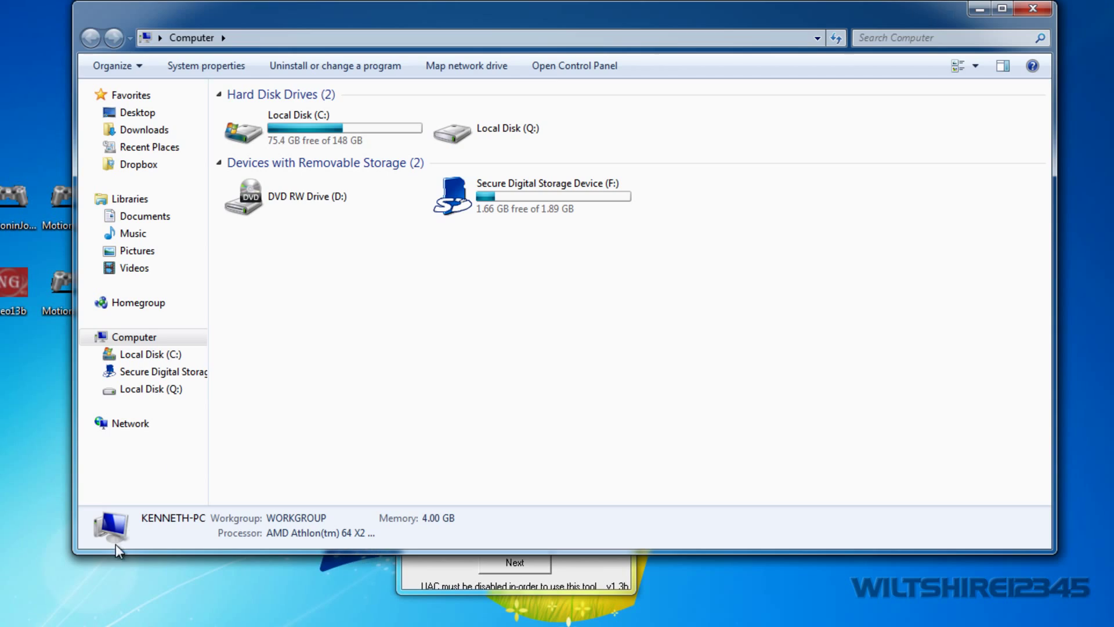
left_click(304, 129)
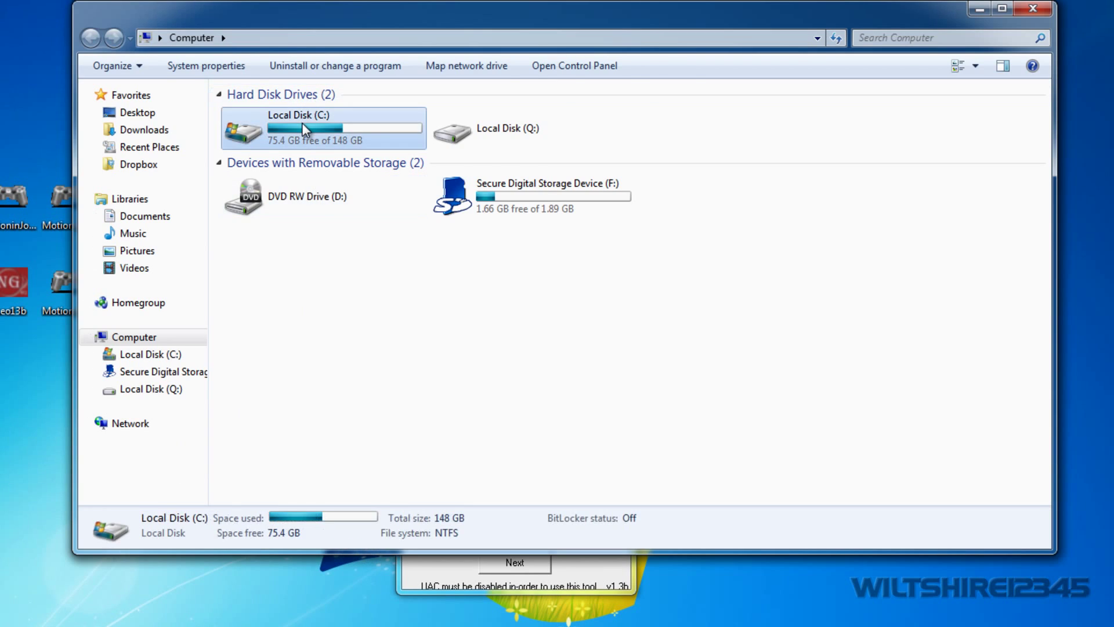
double_click(304, 129)
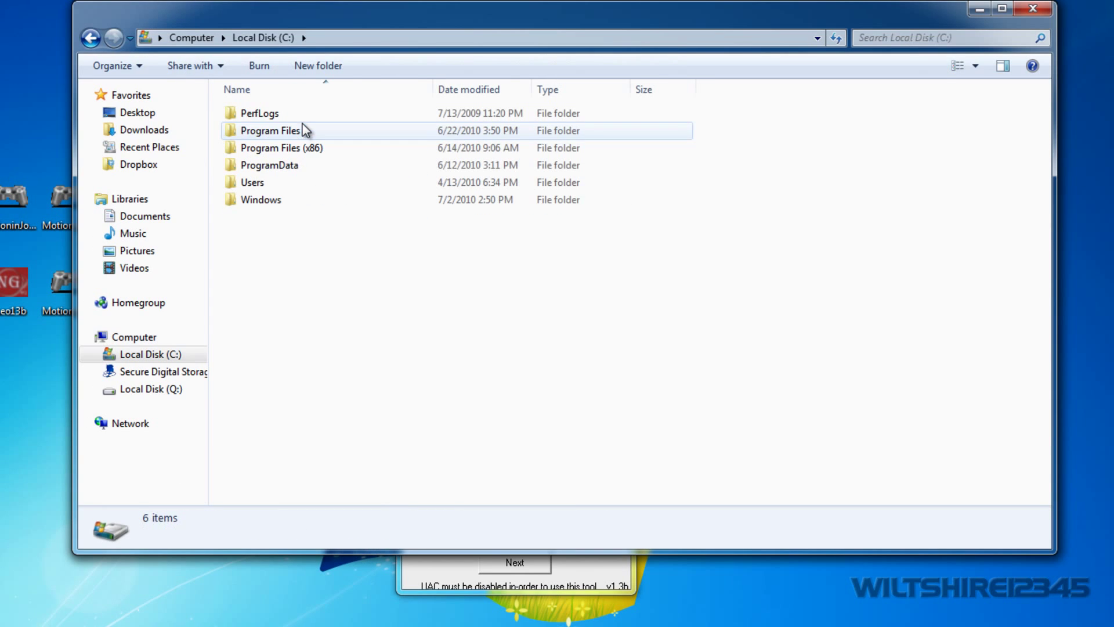
double_click(295, 134)
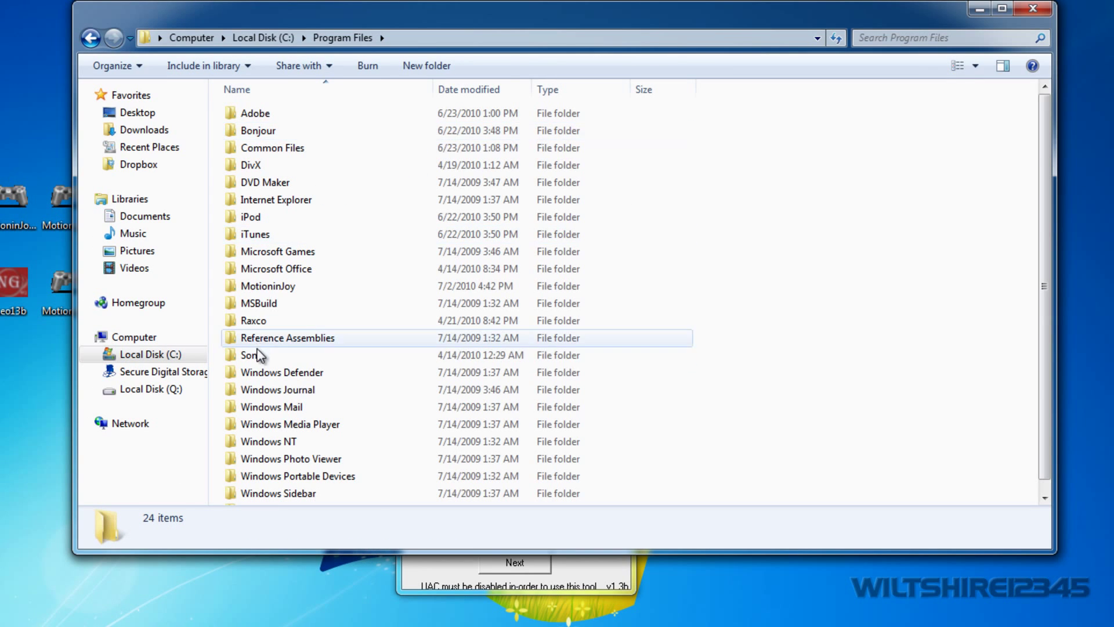
double_click(268, 287)
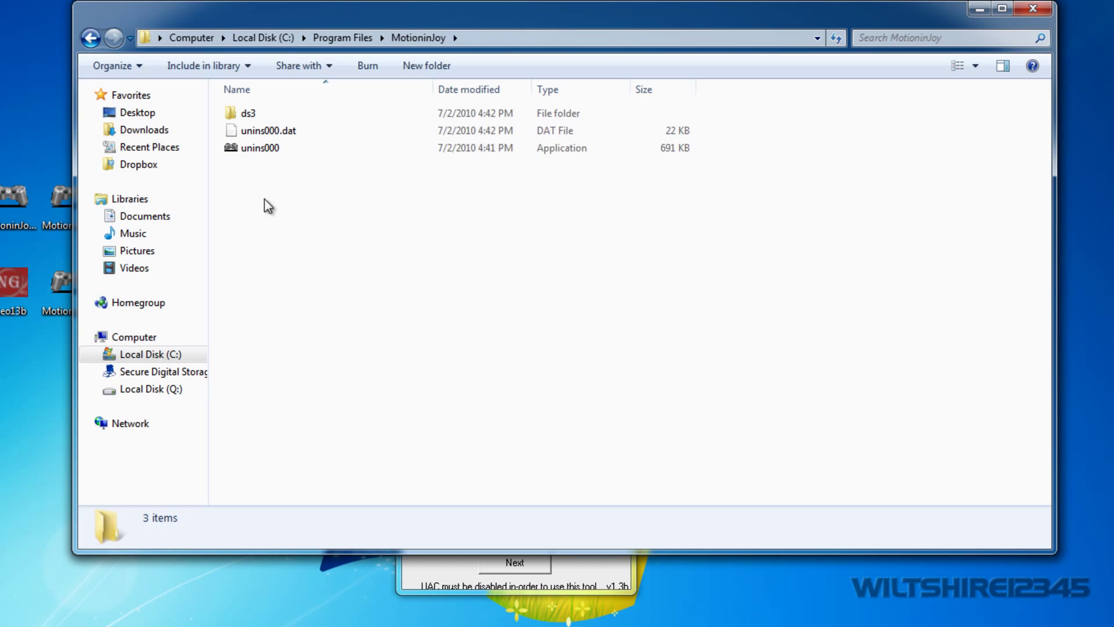
double_click(259, 116)
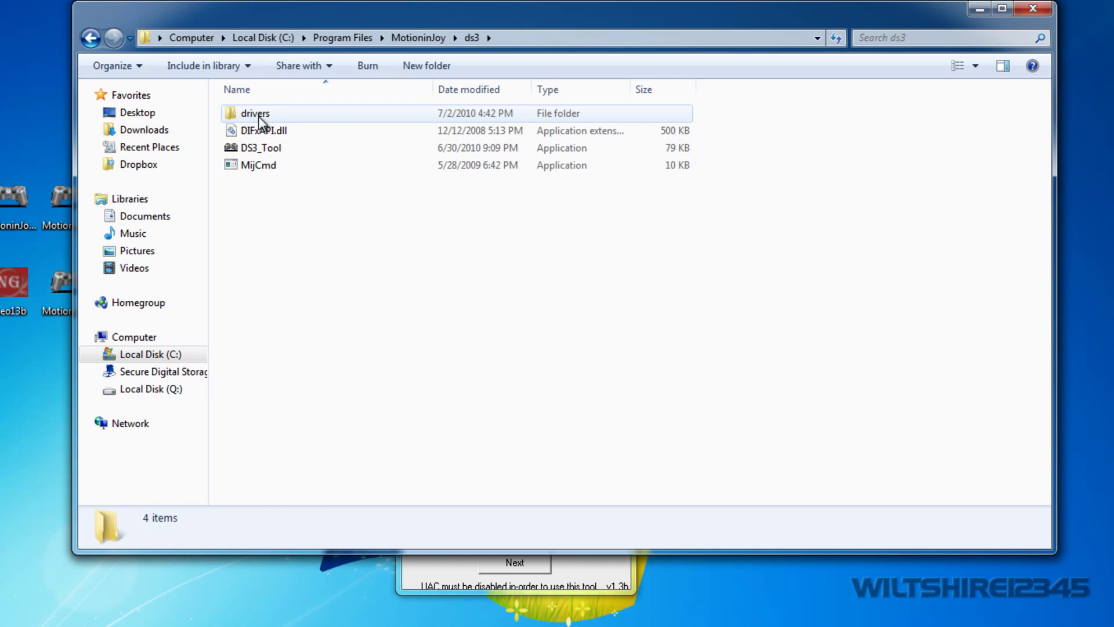
double_click(258, 116)
double_click(259, 116)
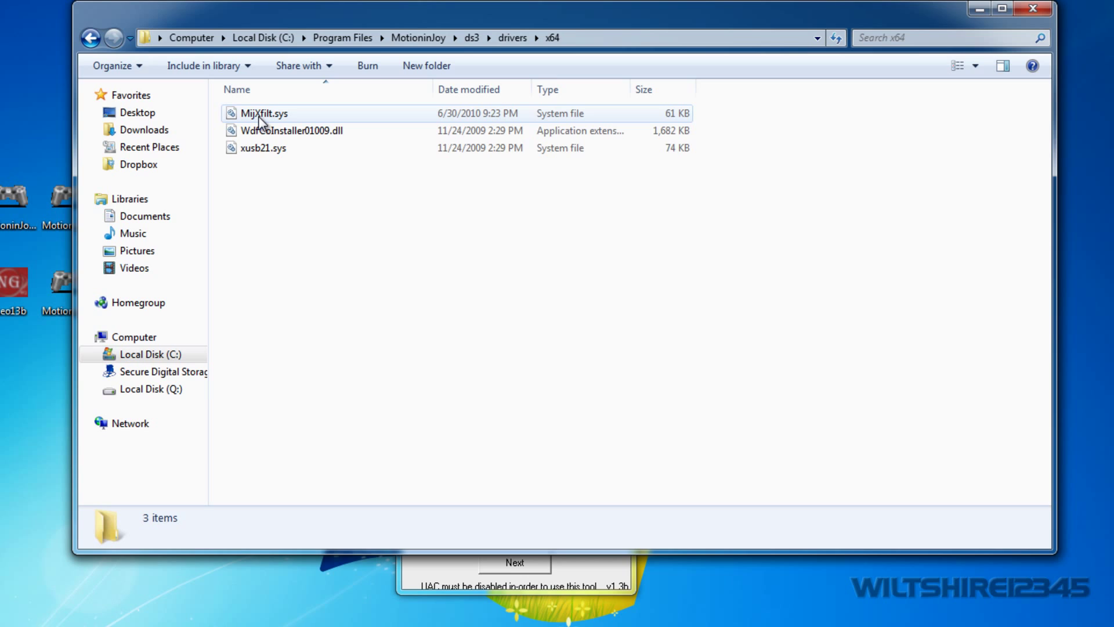
left_click(259, 116)
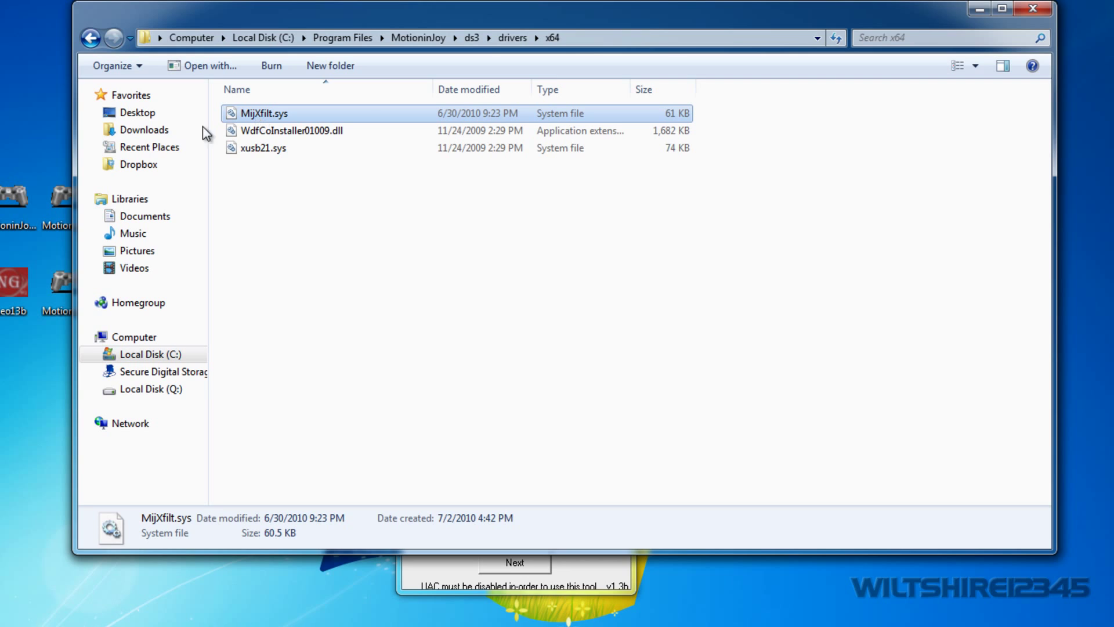
Step: Open the C:\Windows\System32\drivers folder
left_click(260, 37)
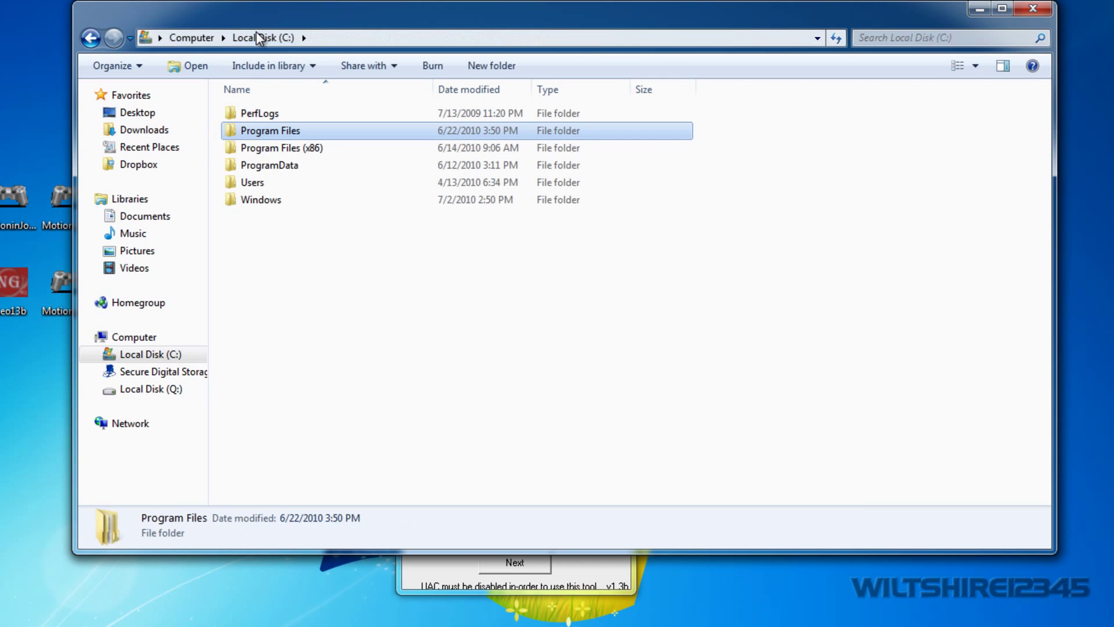
double_click(258, 200)
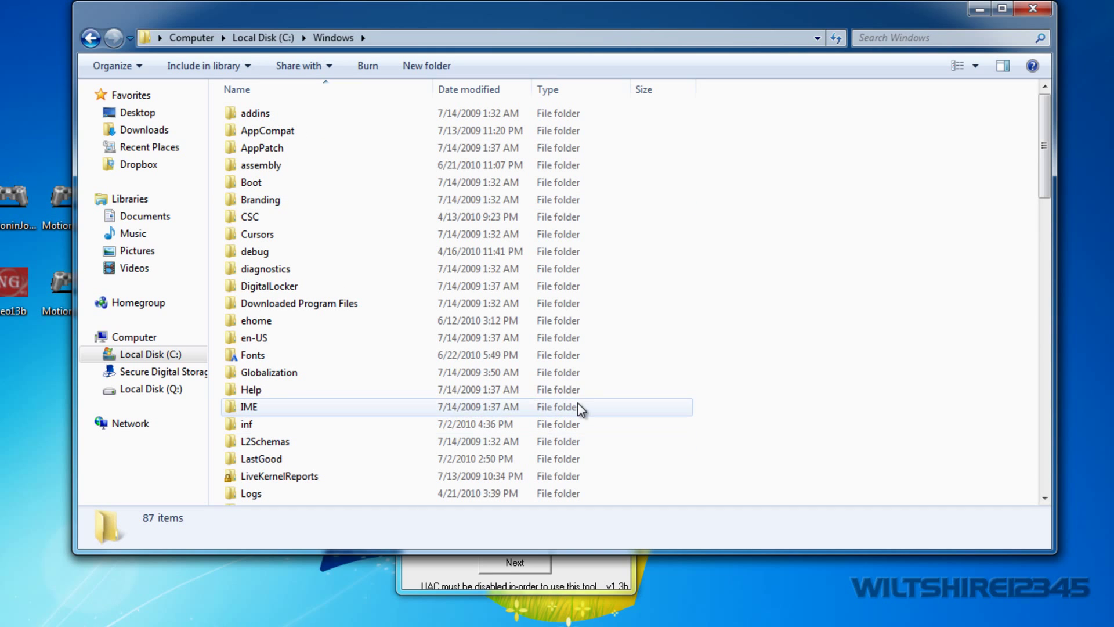
left_click_drag(1044, 168, 1044, 299)
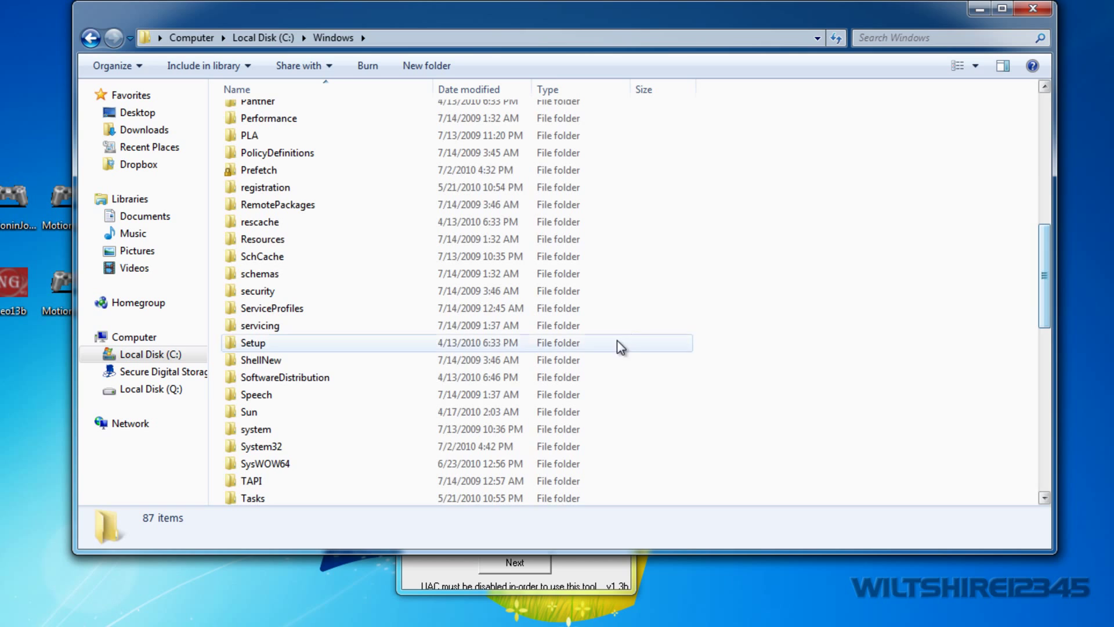
double_click(316, 447)
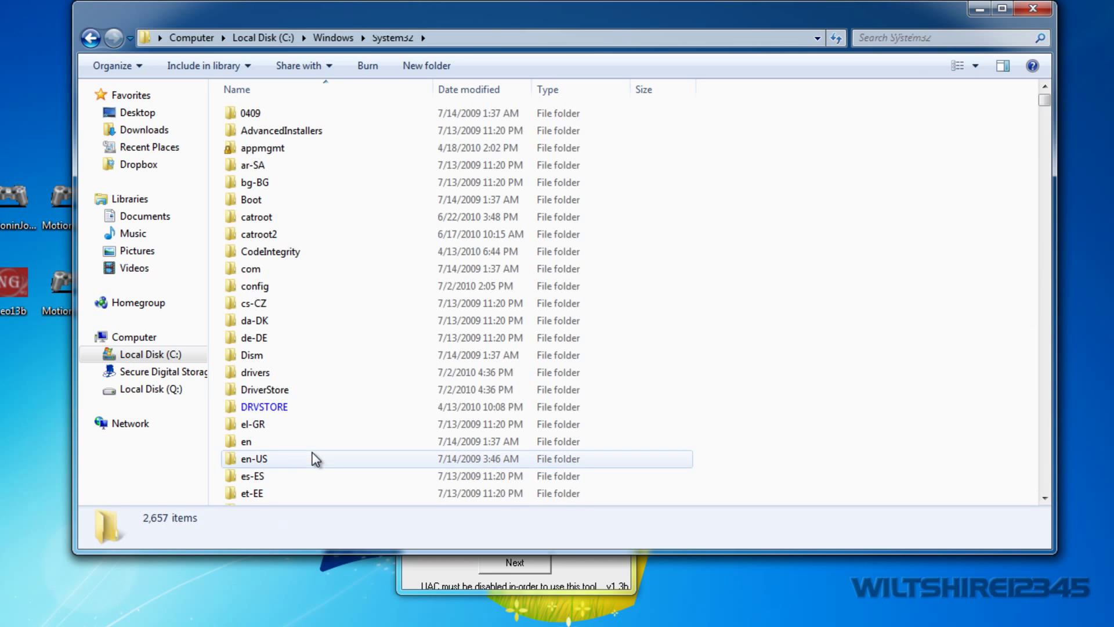
left_click(1044, 499)
left_click(1044, 499)
left_click(1044, 499)
left_click(1044, 499)
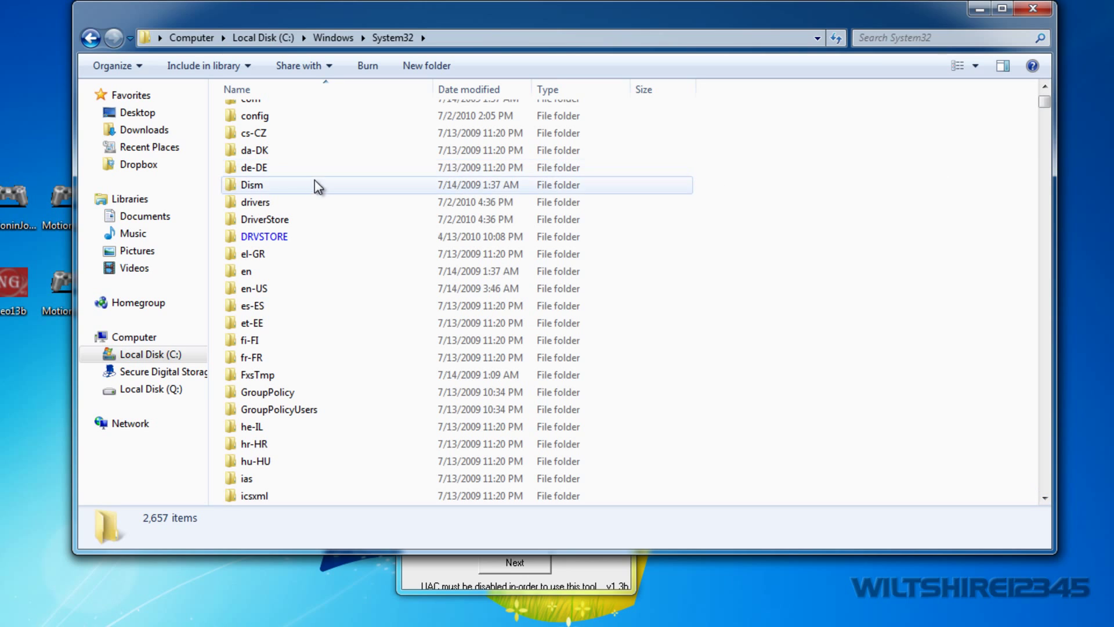
double_click(292, 209)
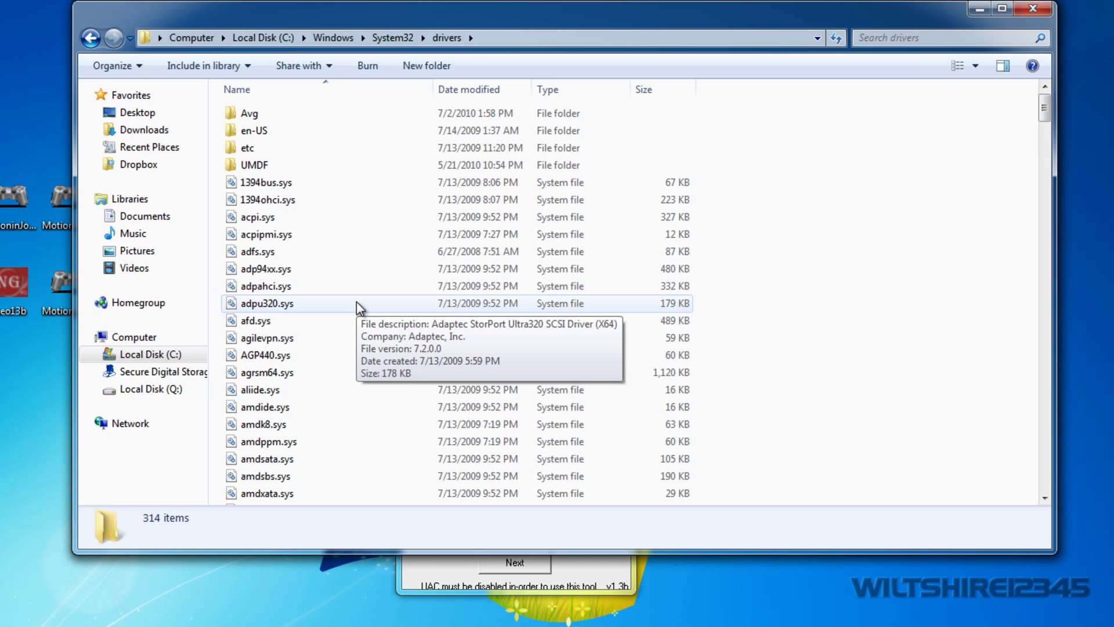
Step: Paste MijXfilt.sys into the System32 drivers folder, replacing the existing file, and close the folder window
key("ctrl+v")
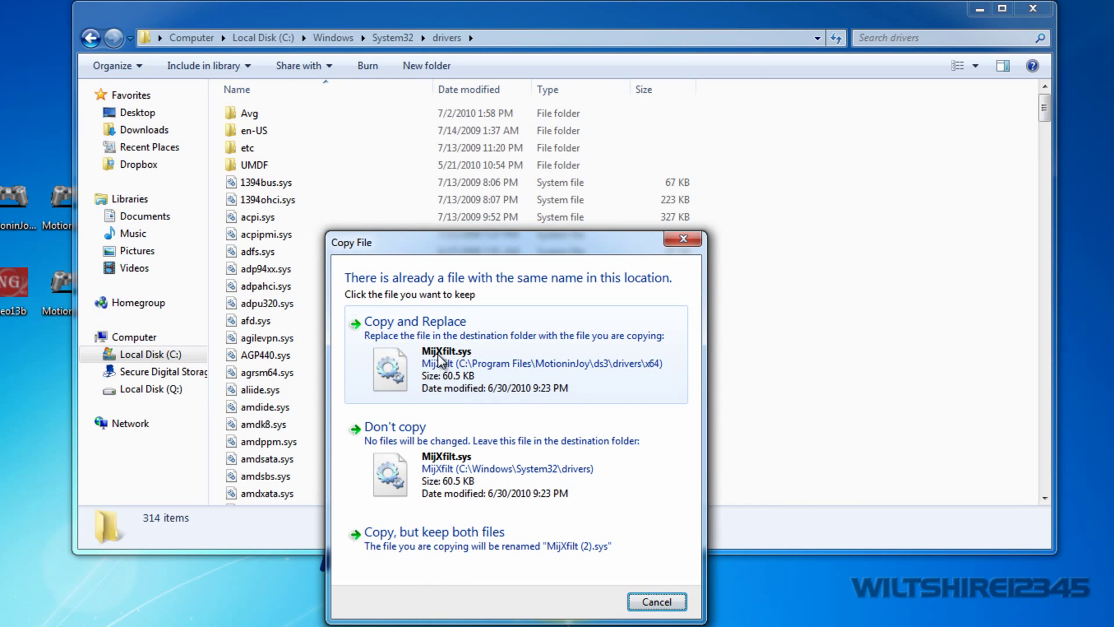
left_click(439, 360)
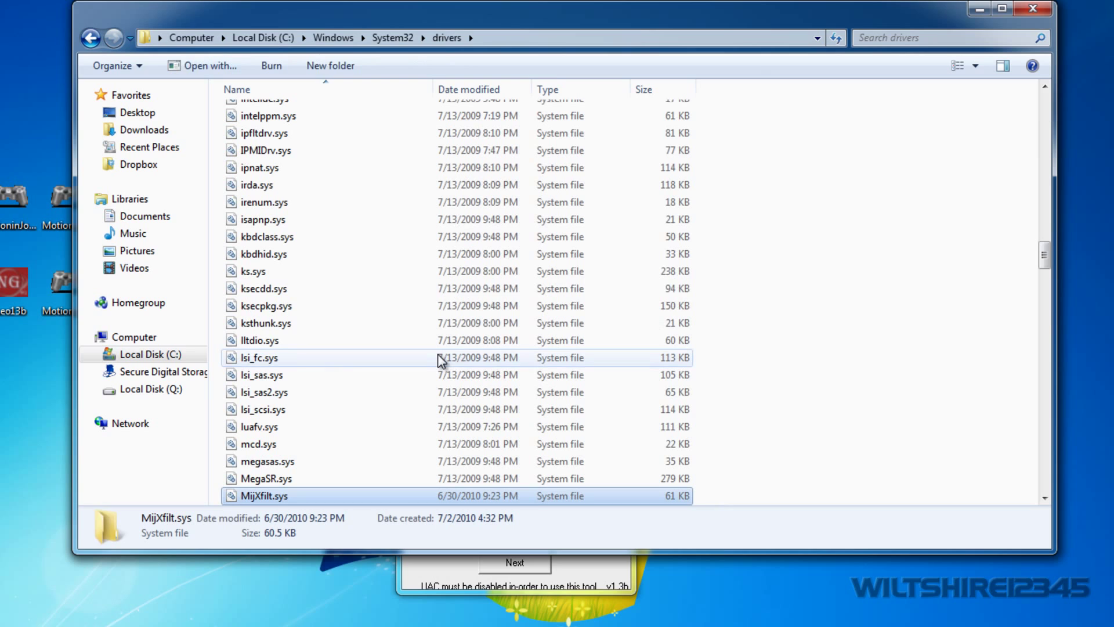
left_click(1033, 8)
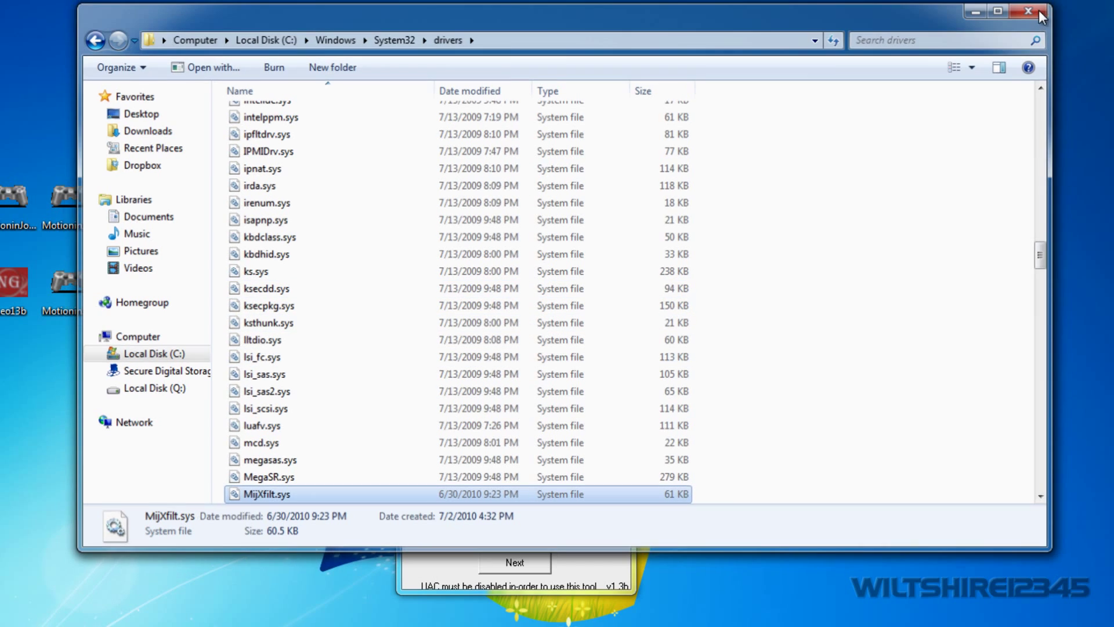
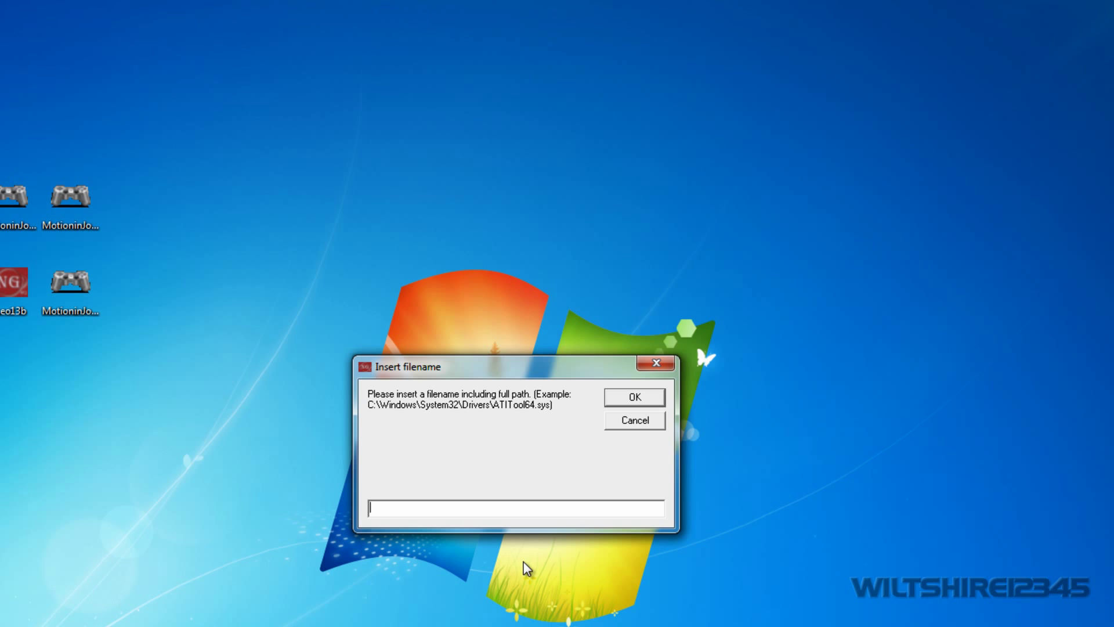
Step: Open the C:\Windows\System32\drivers folder in a new Explorer window and locate MijXfilt.sys
key("super")
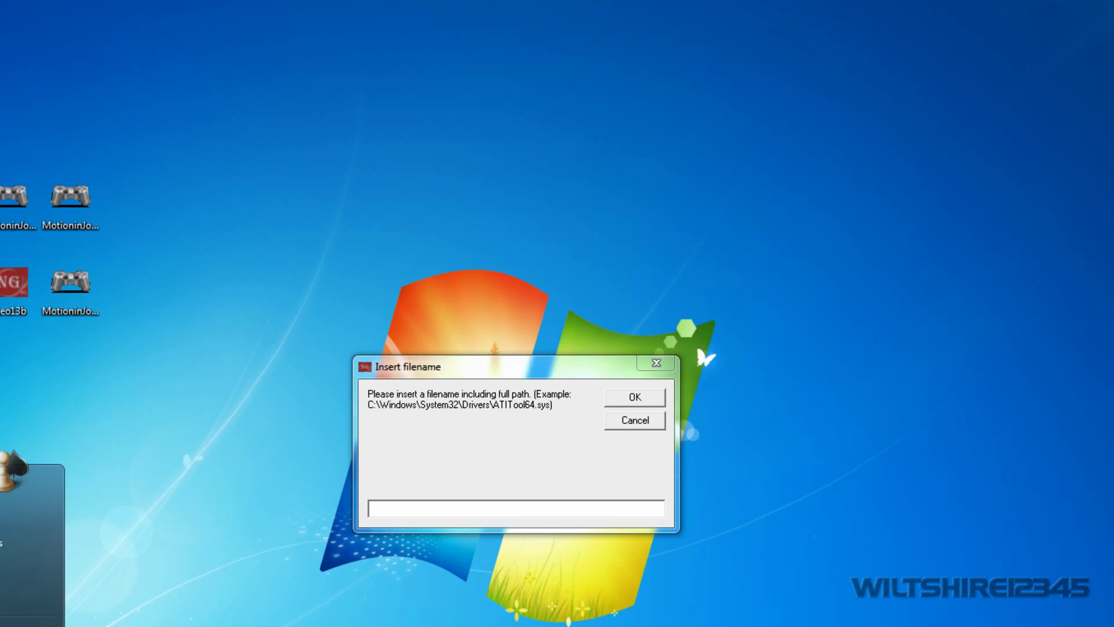
key("super+e")
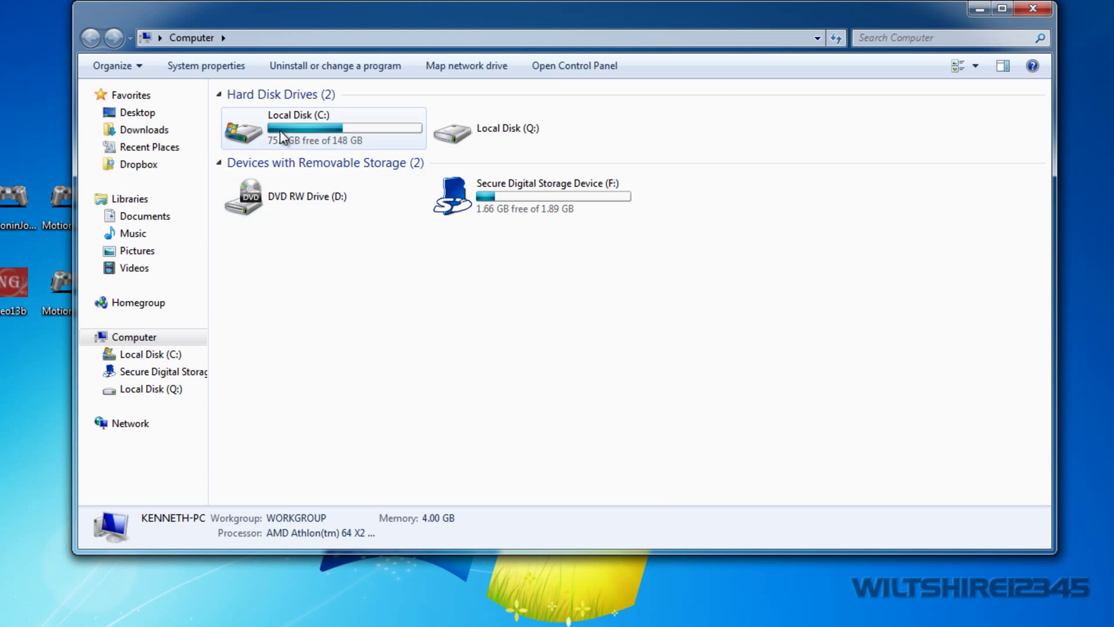
double_click(280, 135)
double_click(261, 200)
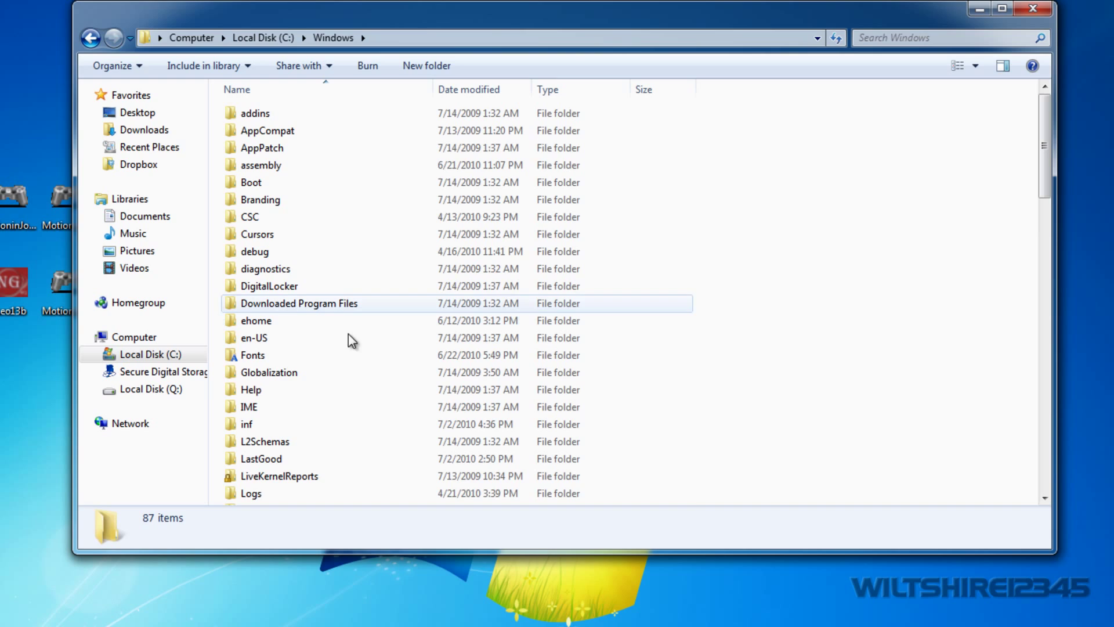
left_click_drag(1044, 145, 1044, 328)
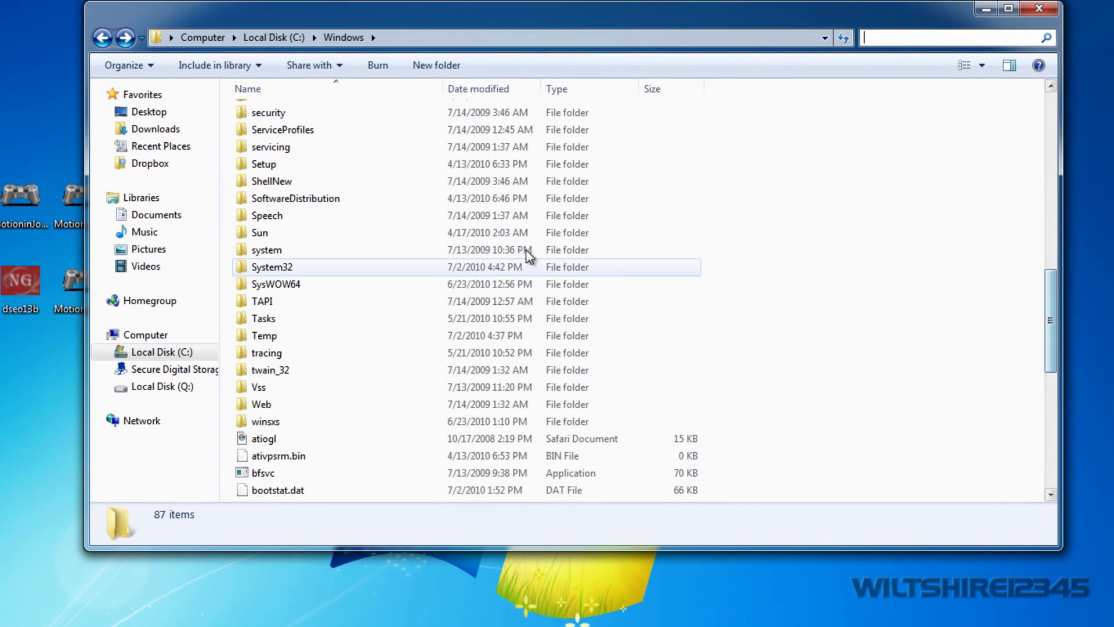
double_click(253, 260)
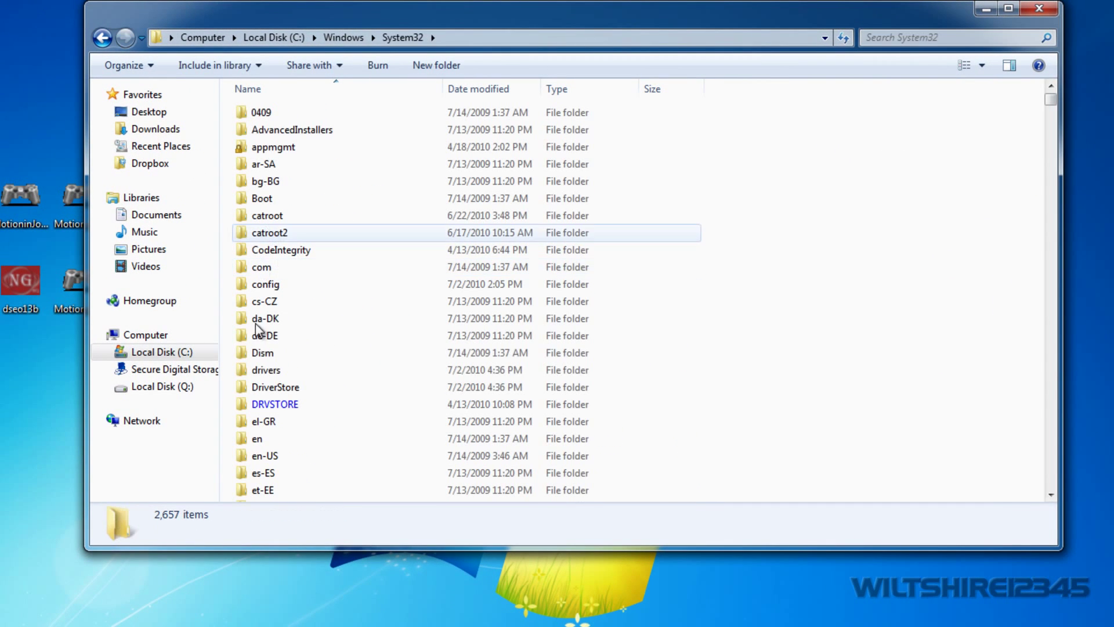
left_click(275, 371)
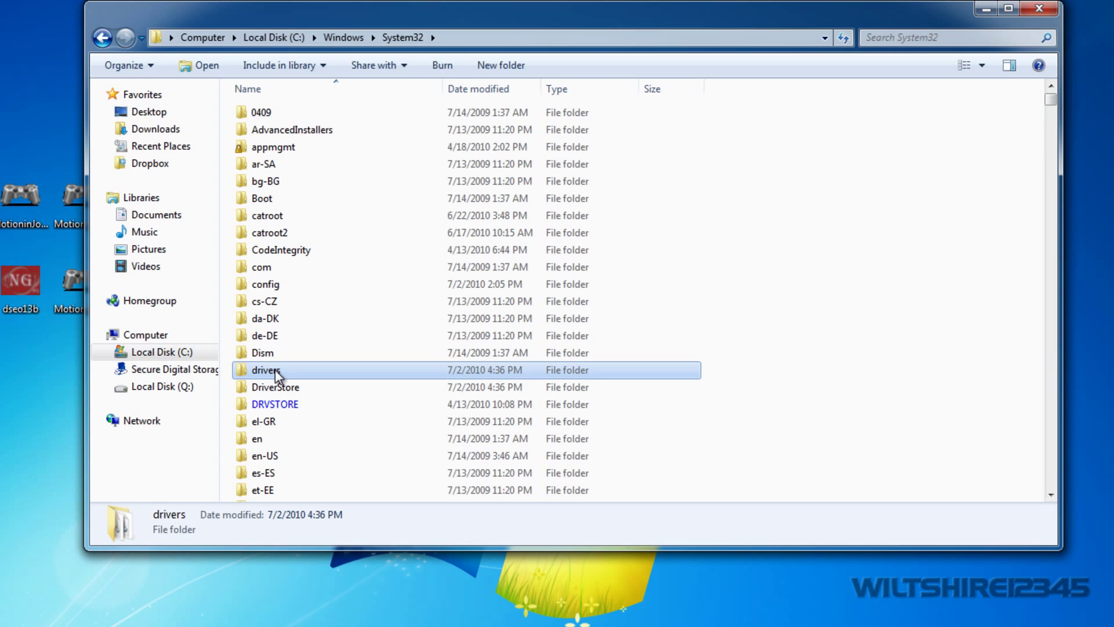
double_click(275, 371)
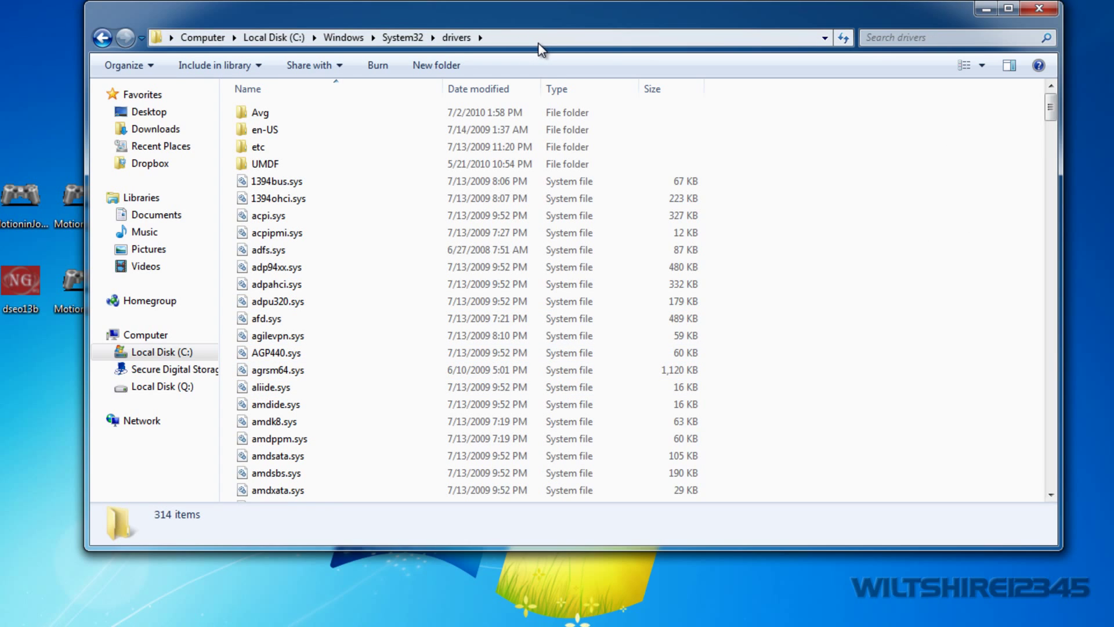
left_click_drag(1050, 116, 1049, 291)
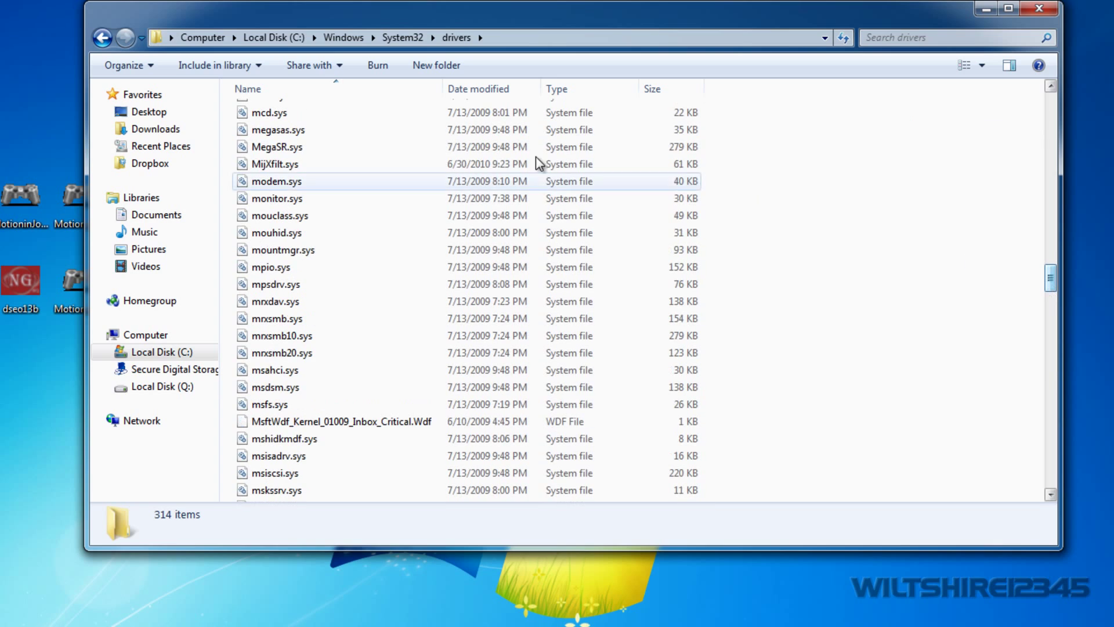
left_click(275, 165)
right_click(274, 165)
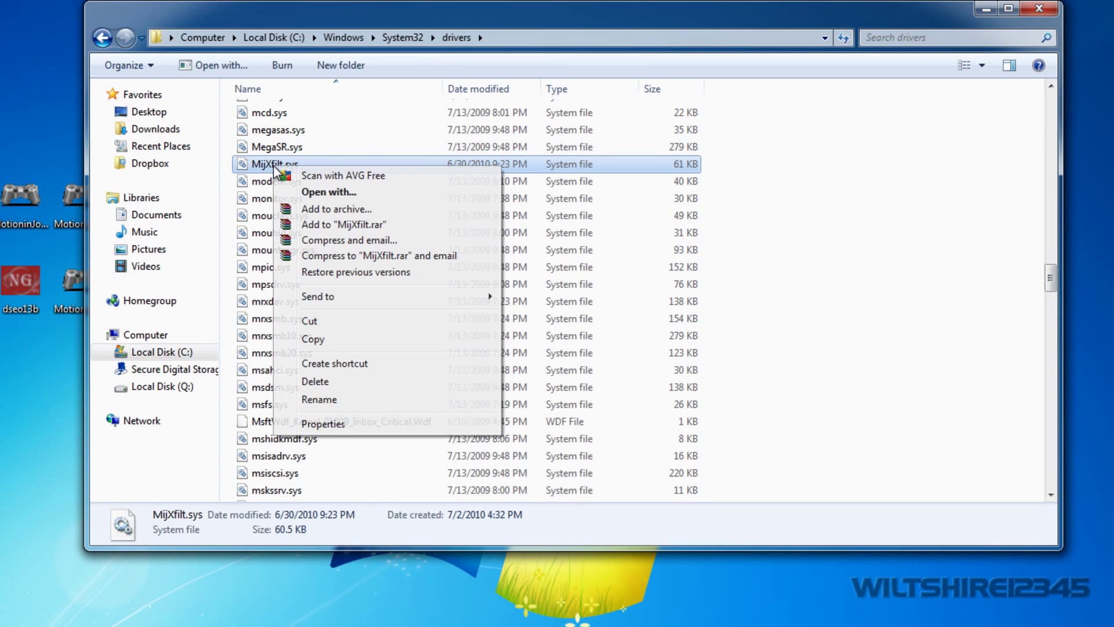
left_click(319, 400)
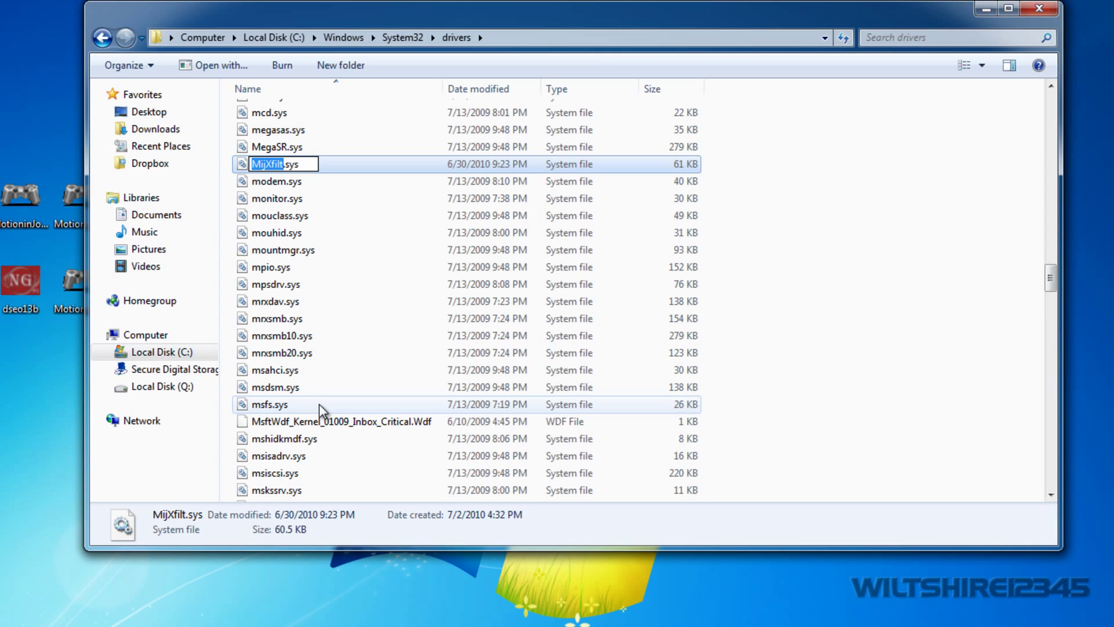
key("ctrl+a")
left_click(322, 288)
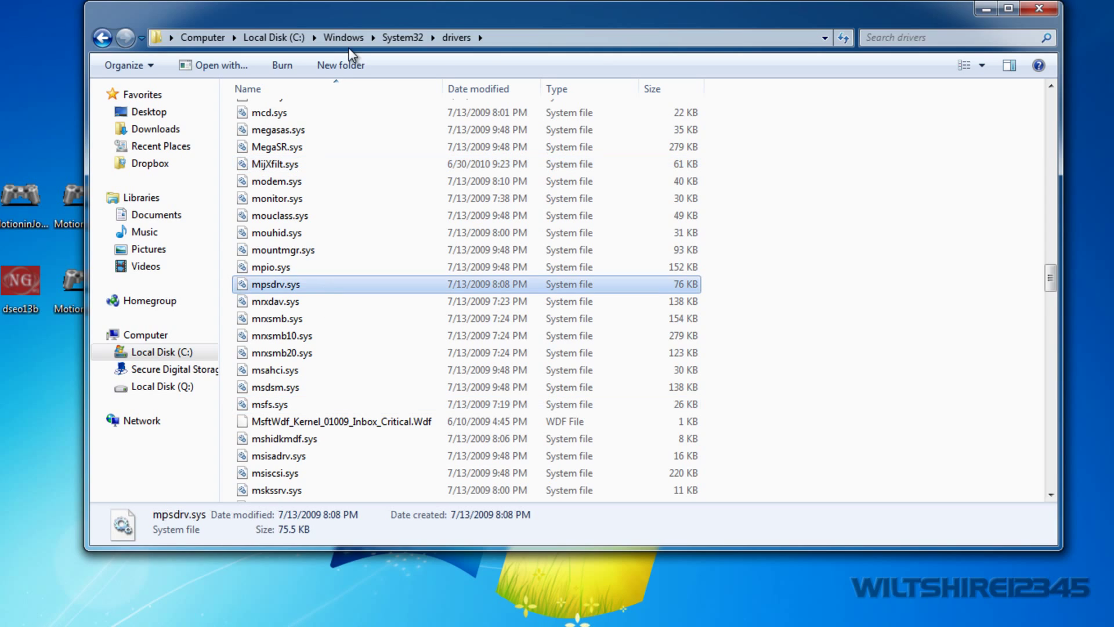
Step: Copy the folder path C:\Windows\System32\drivers into the Insert filename prompt and add a trailing backslash
left_click(499, 38)
key("ctrl+c")
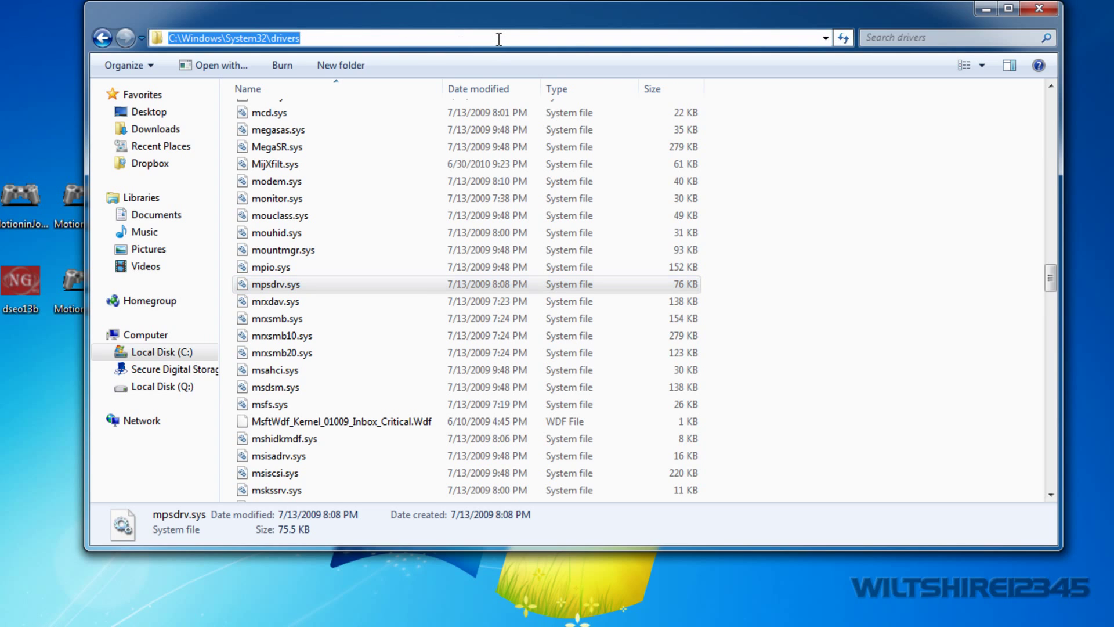
left_click_drag(479, 15, 573, 224)
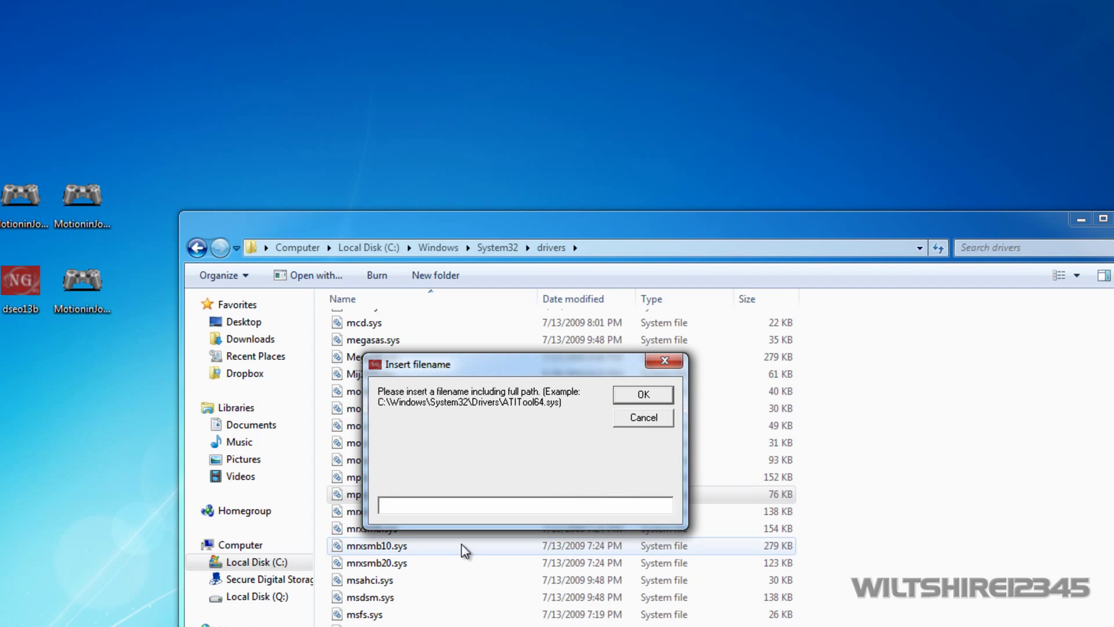
key("ctrl+v")
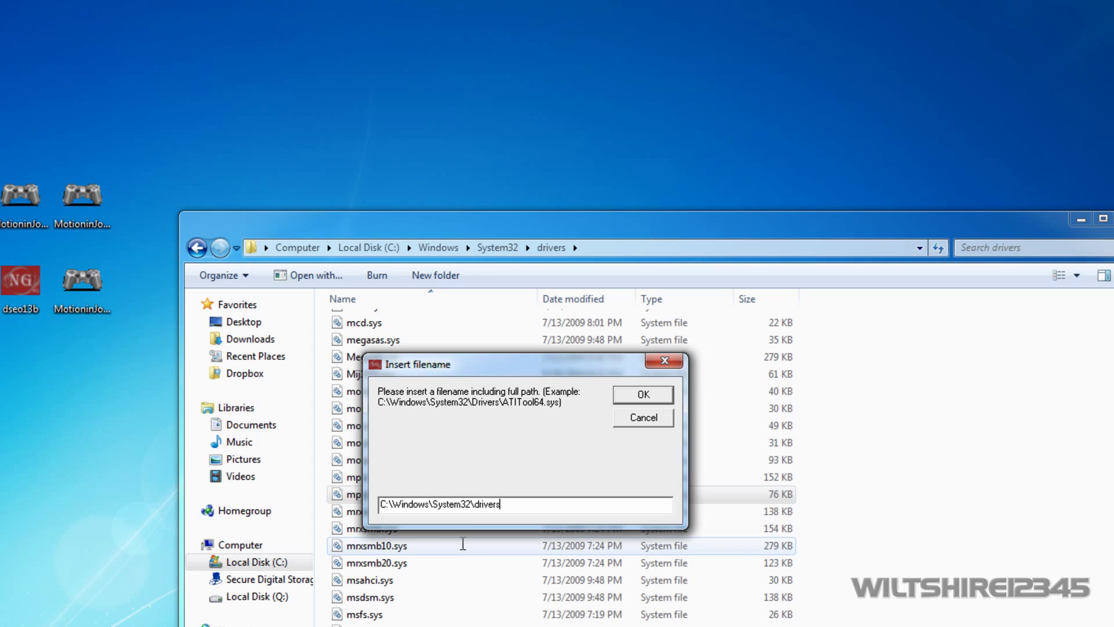
type("\\")
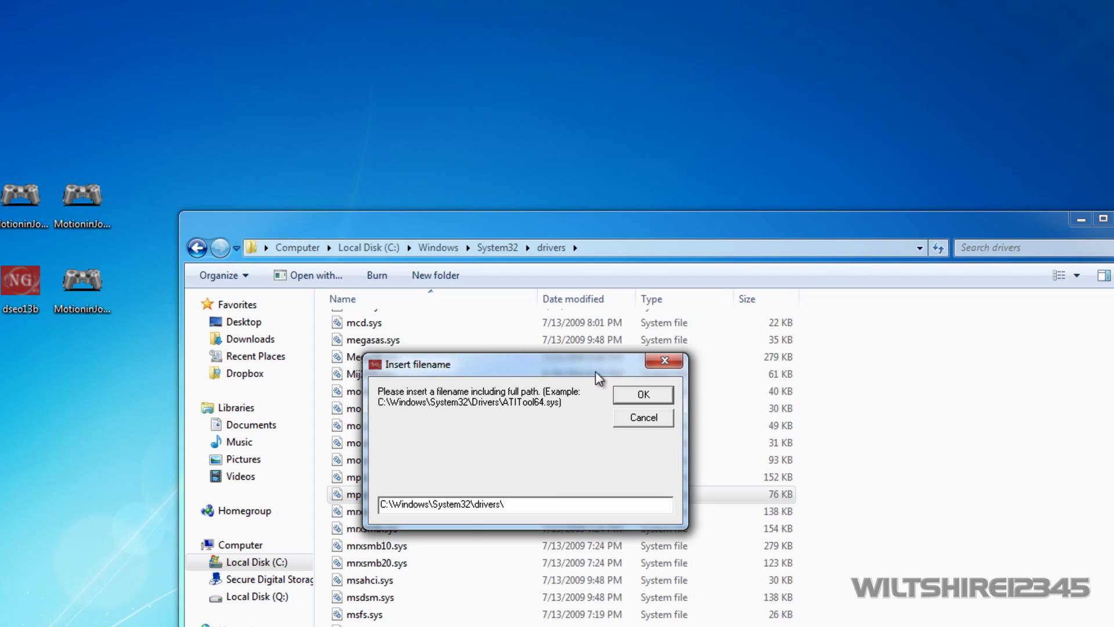
Step: Move the prompt off the file list, complete the path with MijXfilt.sys and submit it for signing
left_click_drag(595, 372, 686, 277)
type("\\")
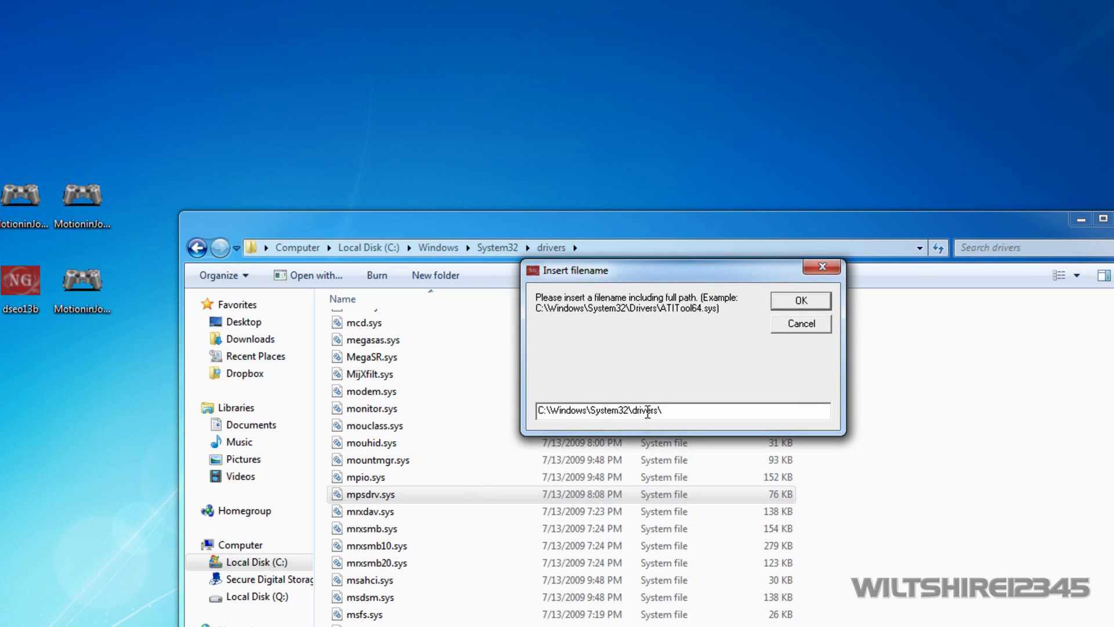
type("M")
type("ij")
type("X")
type("filt.s")
type("Xfilt.sys")
left_click(799, 299)
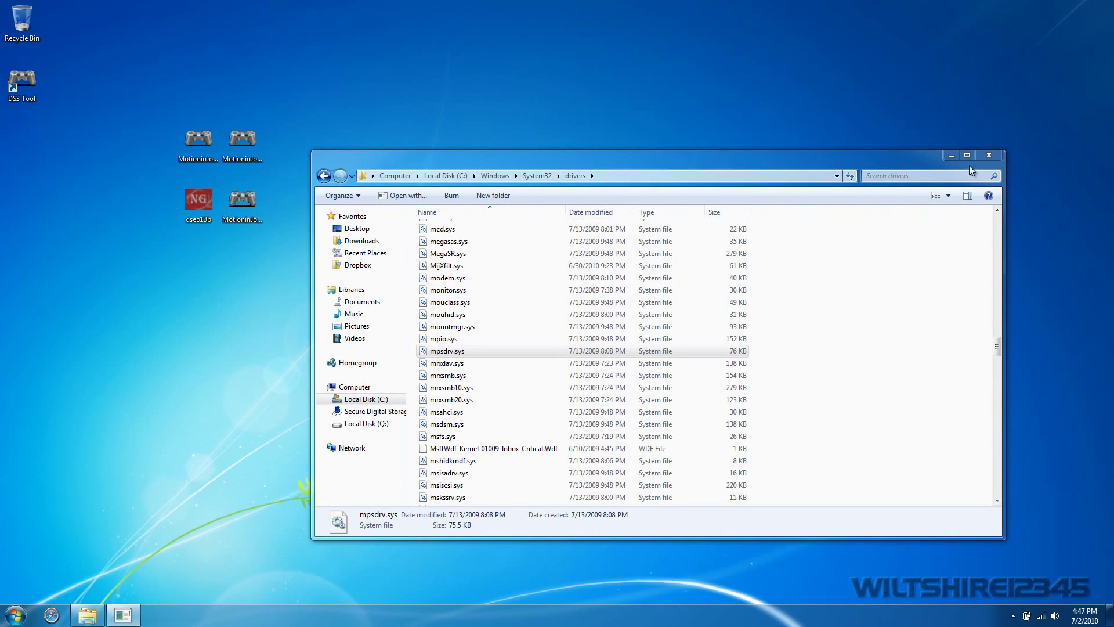
Step: Minimize the drivers folder window, bring the signing tool forward and dismiss its completion message
left_click(951, 156)
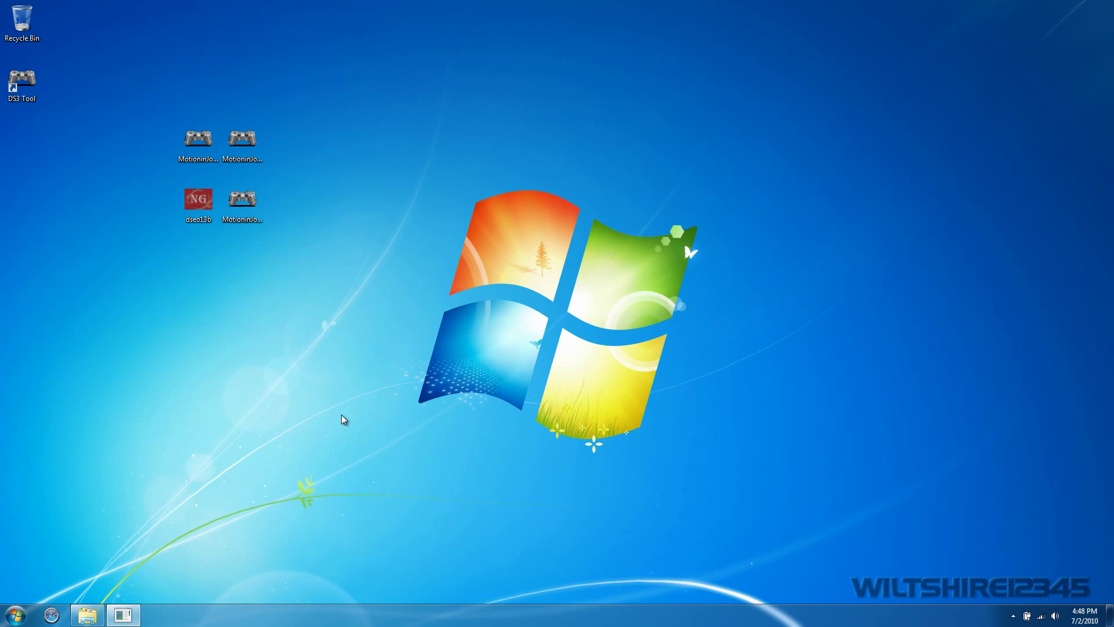
left_click(125, 615)
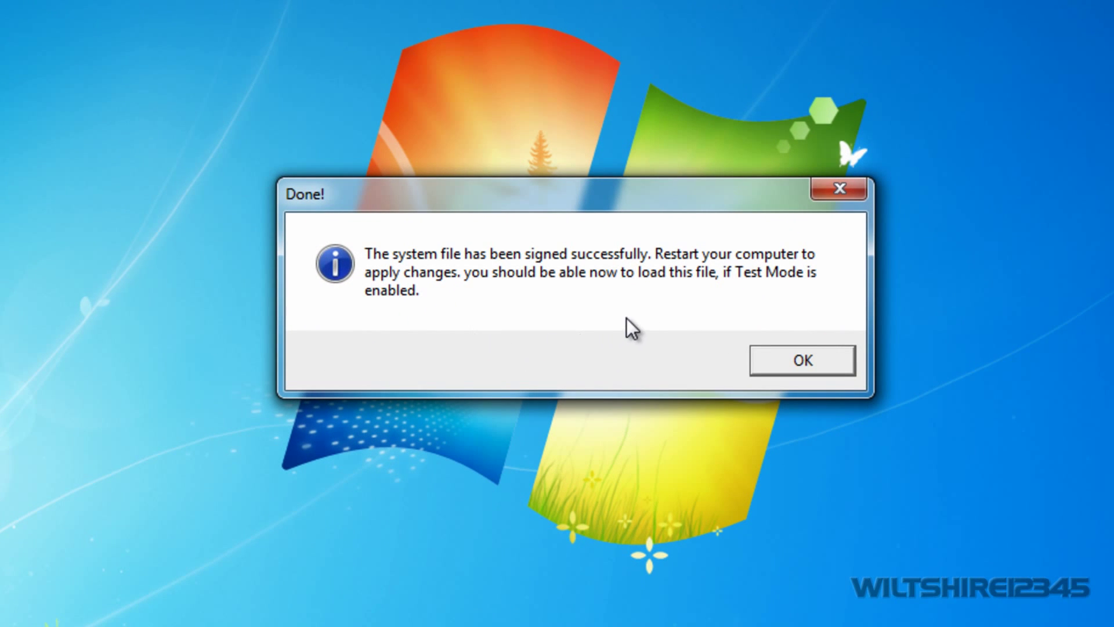
left_click(823, 369)
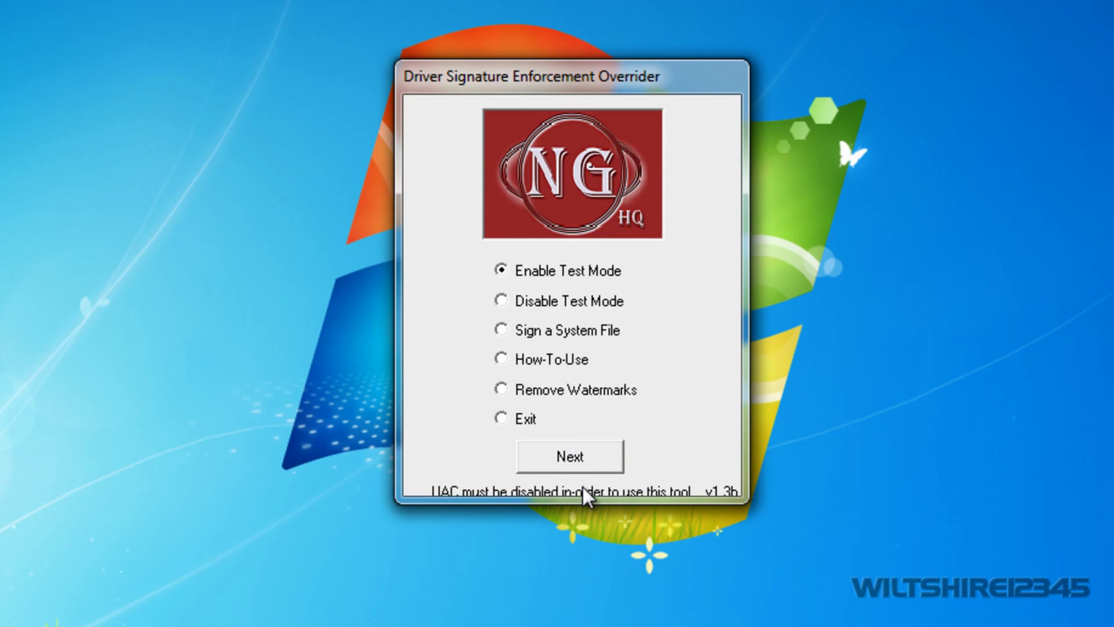
Step: Enable Test Mode in Driver Signature Enforcement Overrider and dismiss the message
left_click(597, 454)
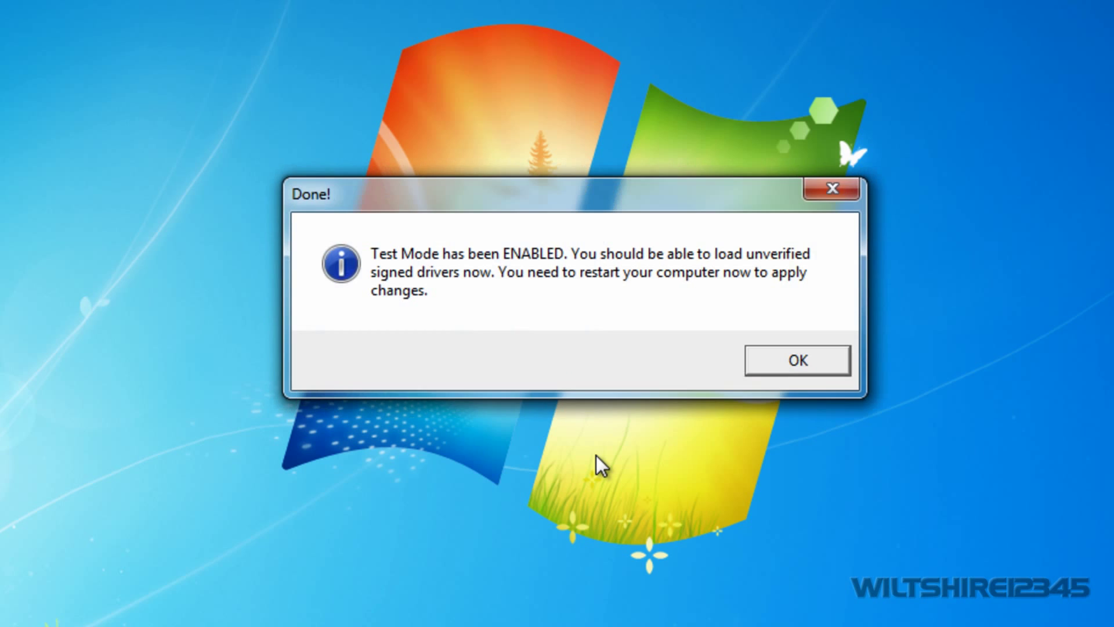
left_click(799, 369)
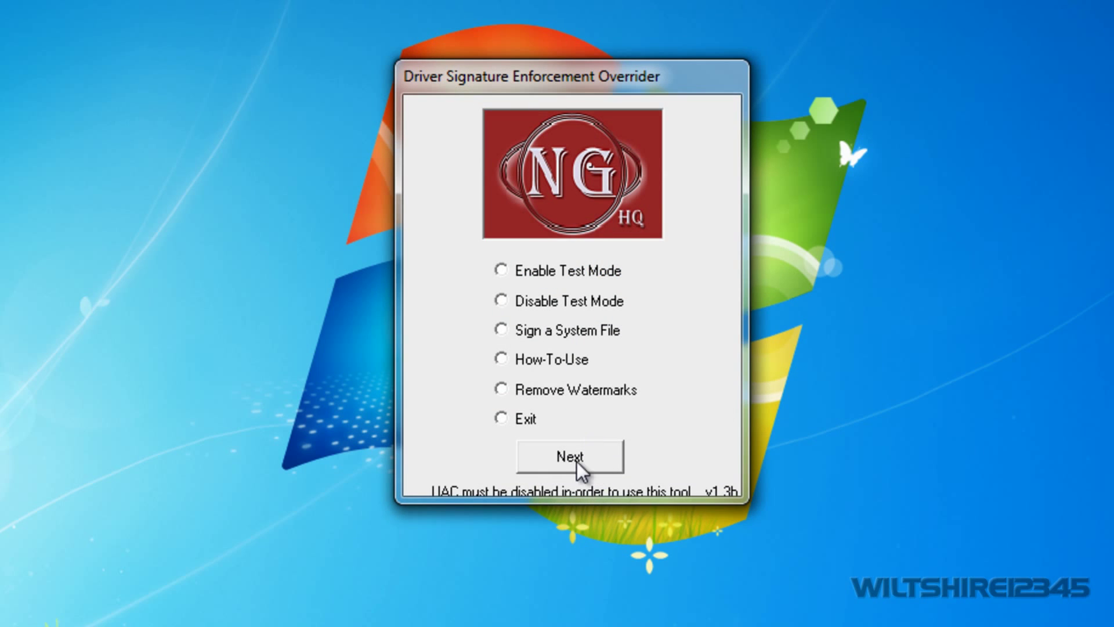
left_click(576, 462)
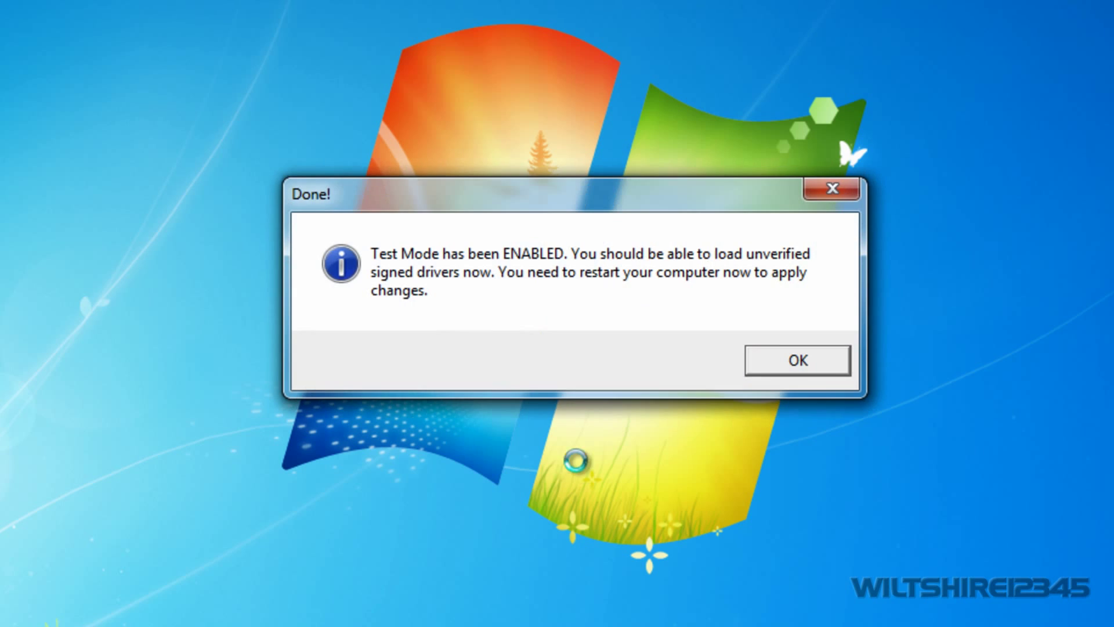
left_click(761, 367)
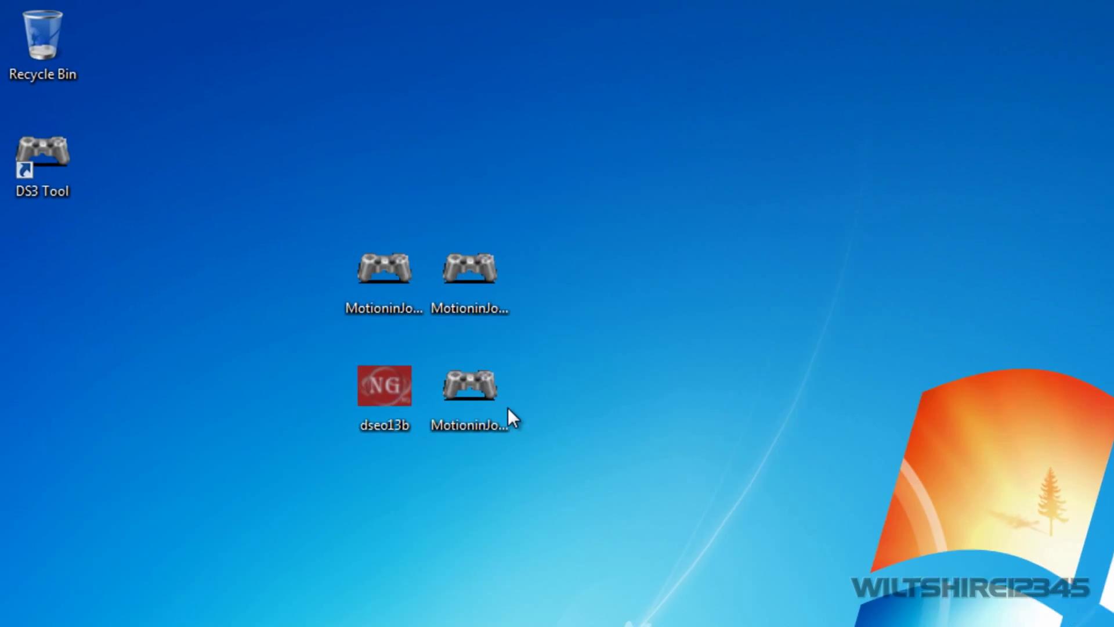
Step: Launch the MotioninJoy ds3 vibration driver setup from the desktop and advance to the destination location page
left_click(244, 206)
left_click(422, 301)
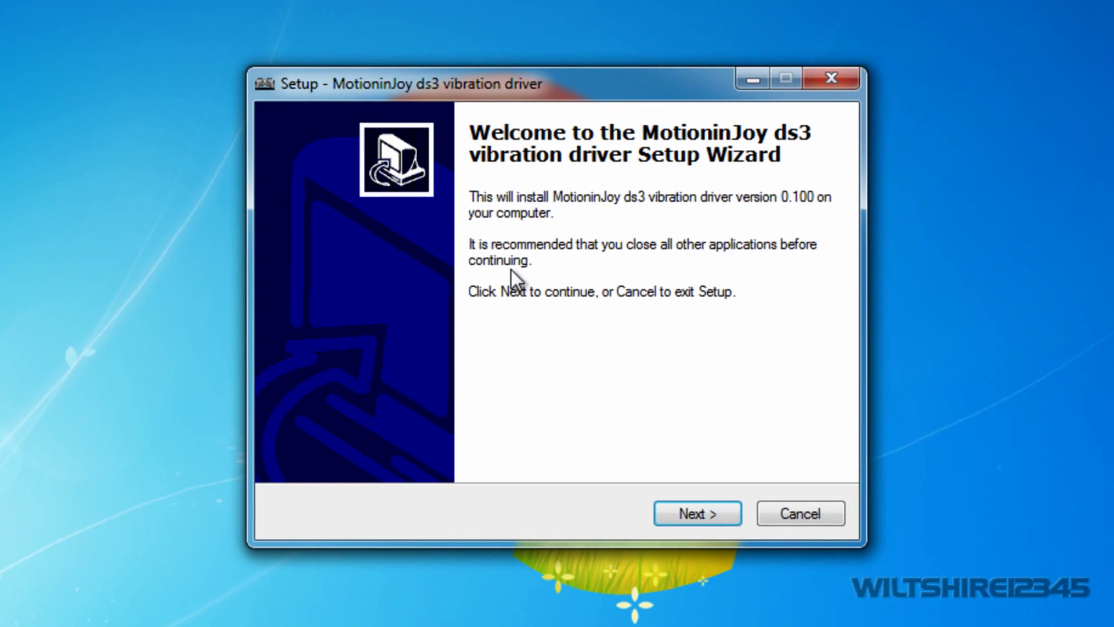
left_click(690, 513)
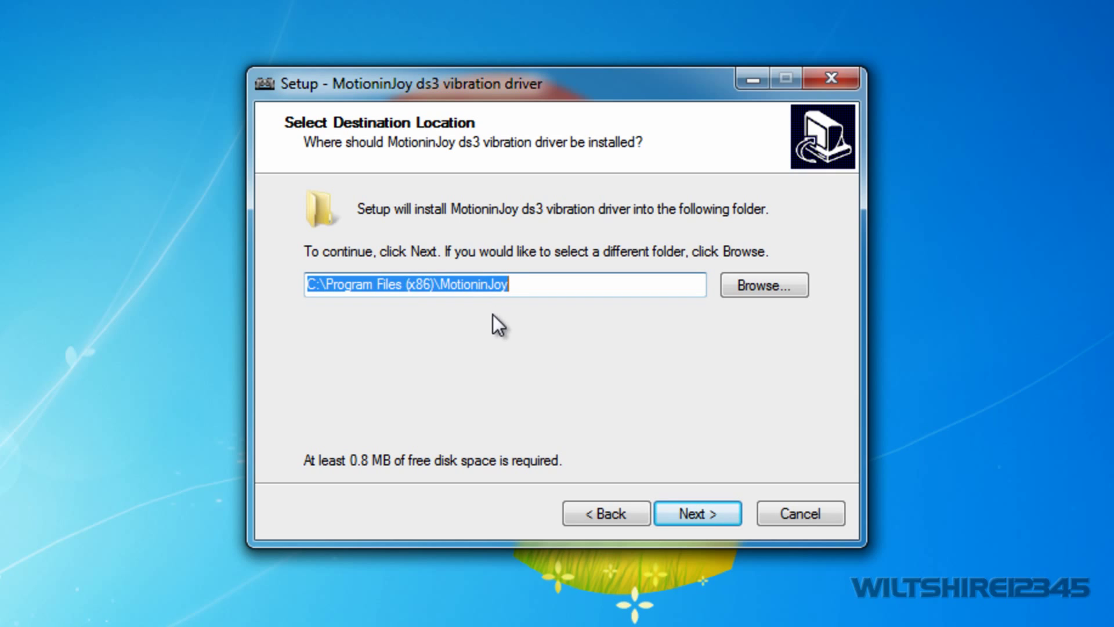
Step: Remove (x86) from the destination path so the vibration driver installs to C:\Program Files\MotioninJoy
left_click(434, 284)
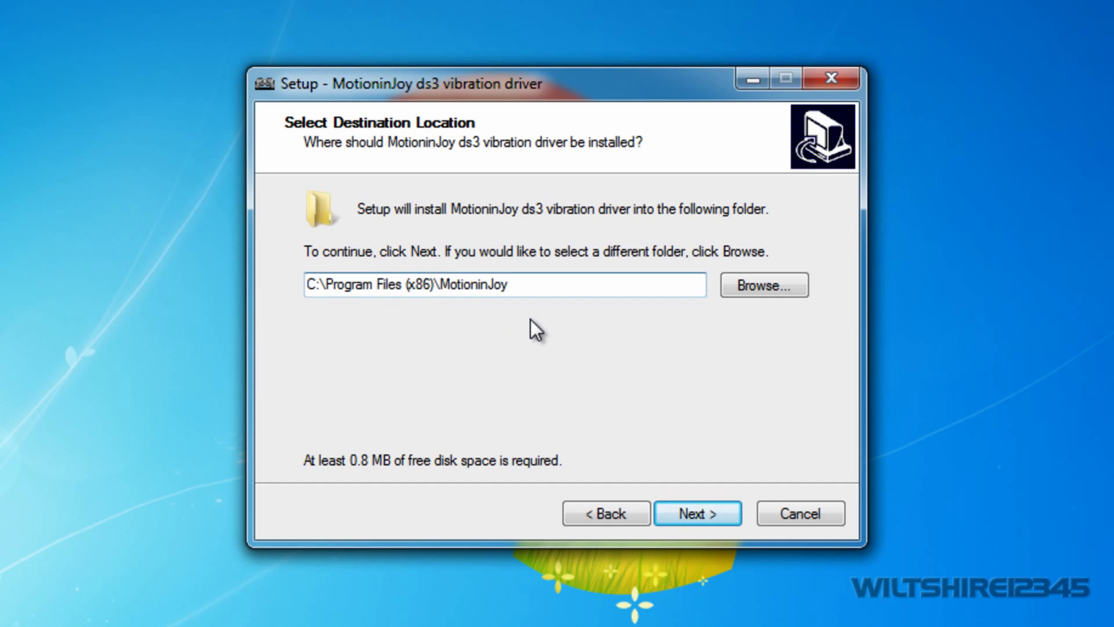
key("BackSpace")
key("BackSpace")
key("BackSpace")
key("BackSpace")
key("BackSpace")
key("BackSpace")
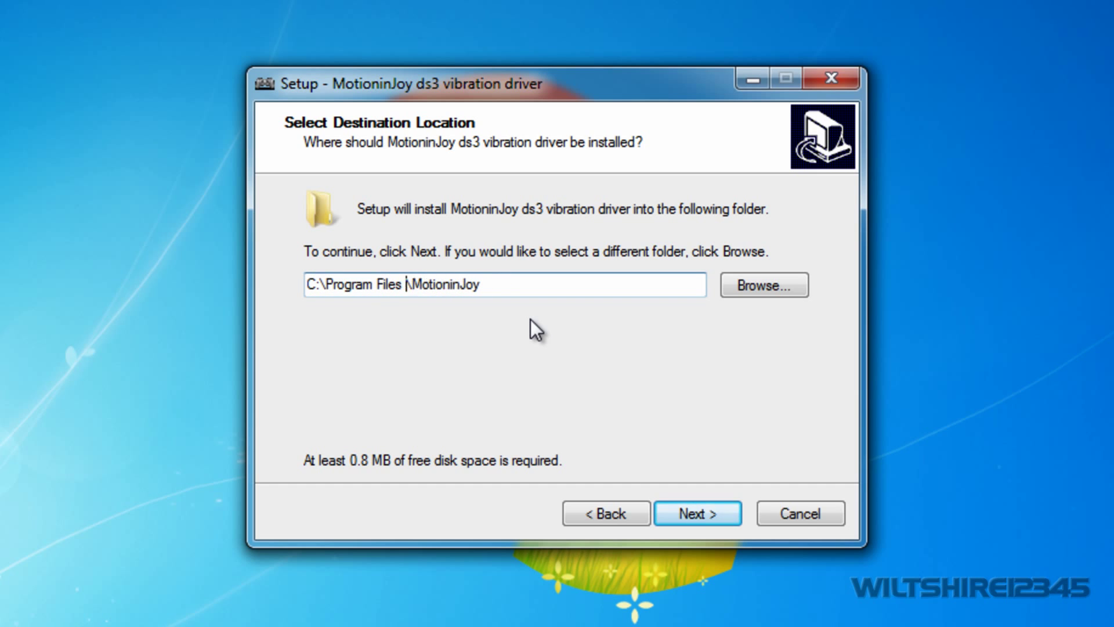
Step: Accept installing into the existing folder, install the vibration driver and finish the setup wizard
left_click(698, 521)
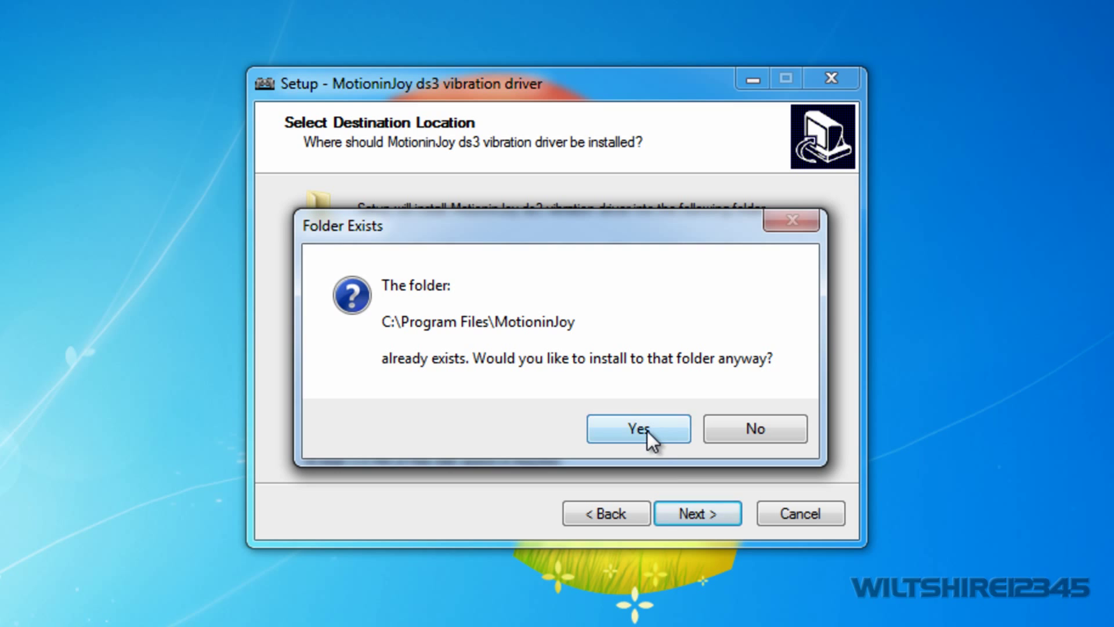
left_click(647, 431)
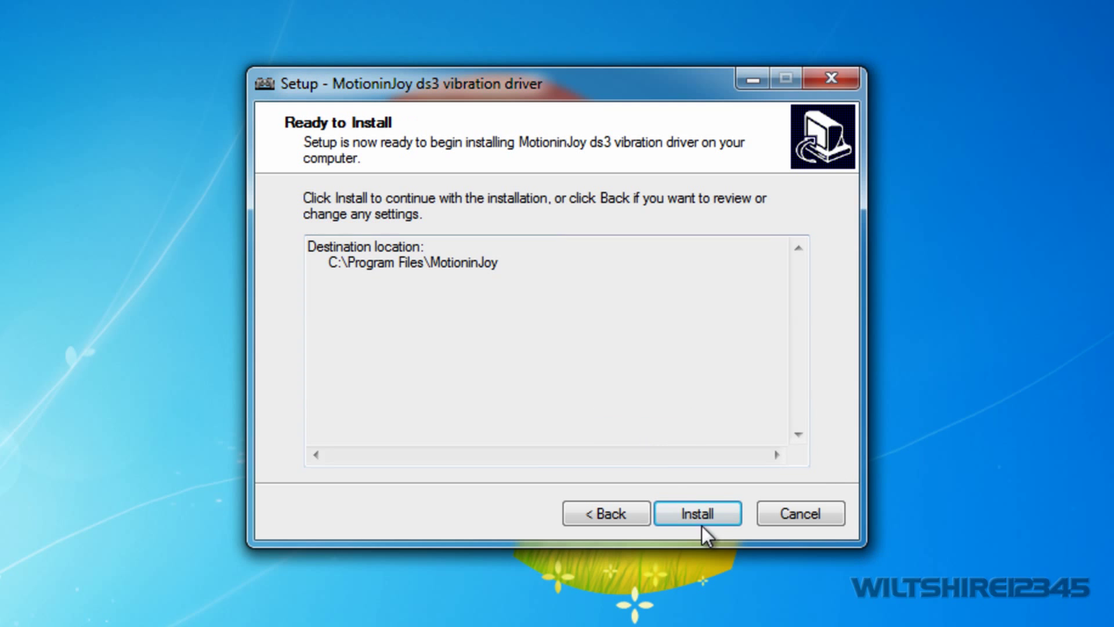
left_click(698, 524)
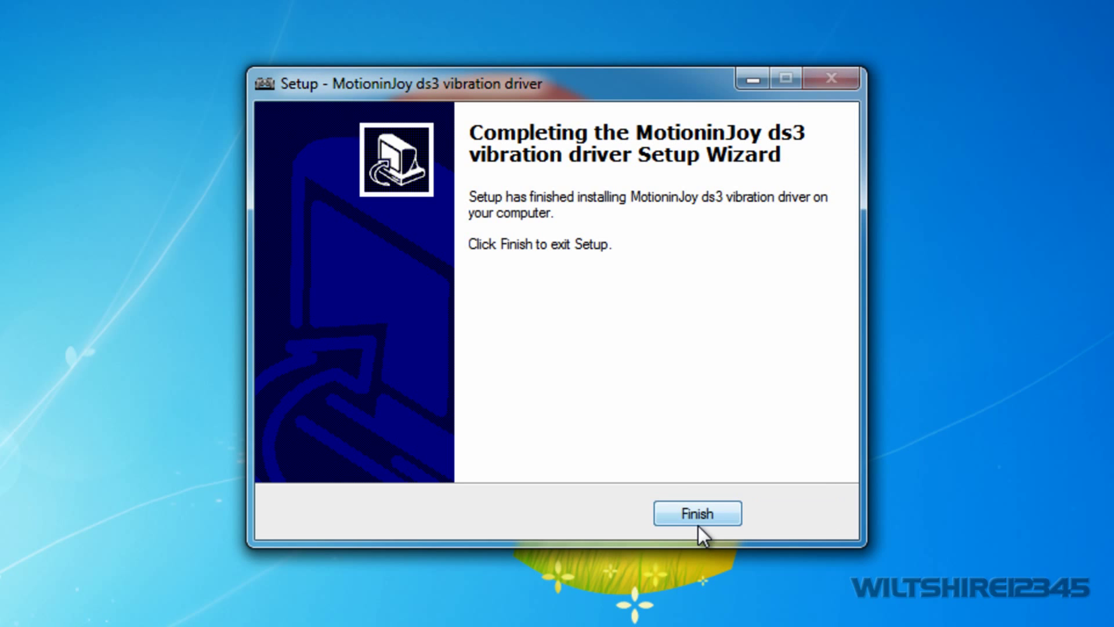
left_click(698, 523)
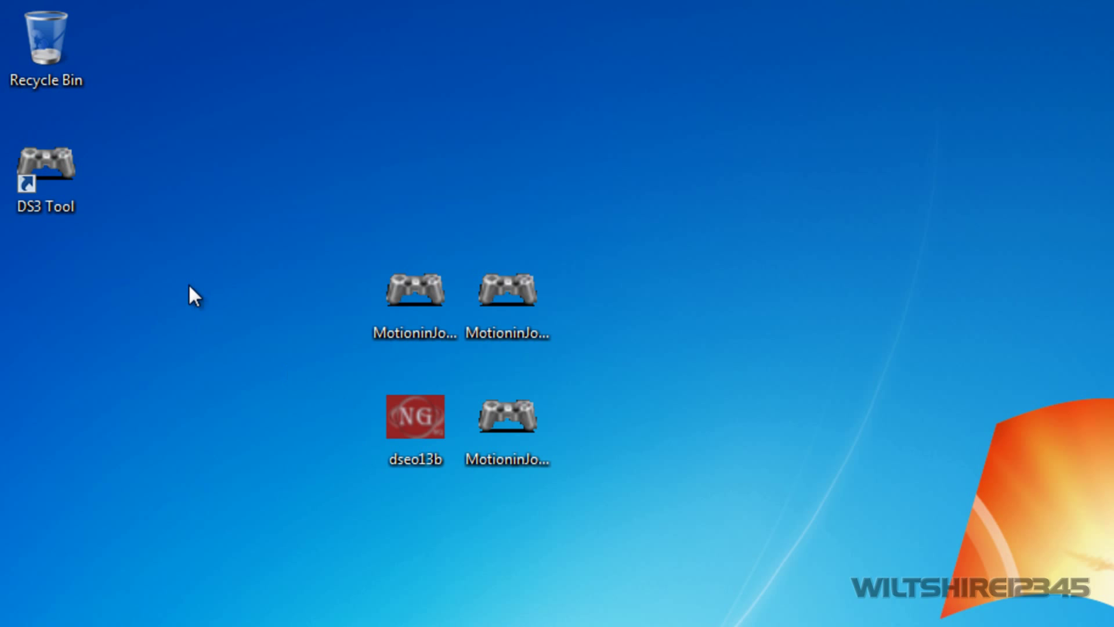
Step: Launch DS3 Tool, check the installed game controllers in the Game Controllers dialog and close the dialog
double_click(60, 185)
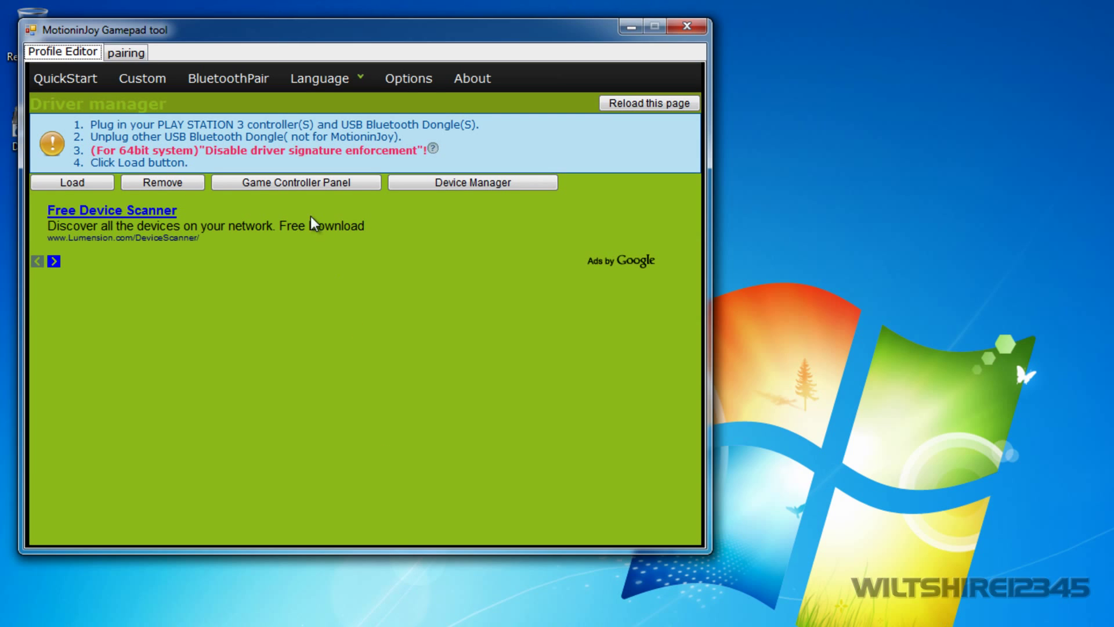
left_click(296, 182)
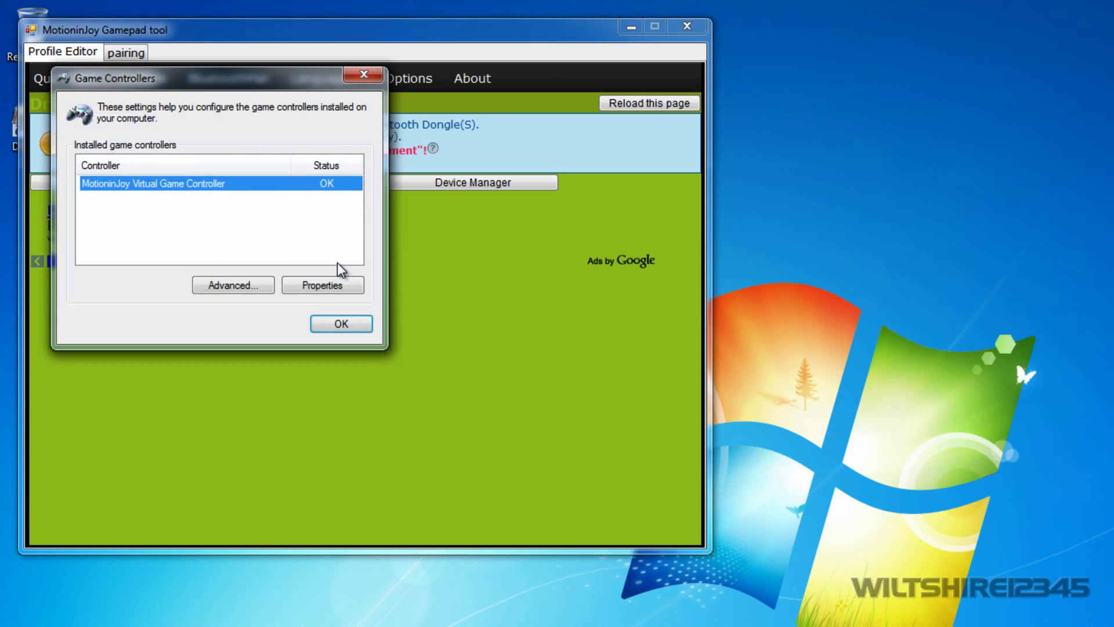
left_click(342, 323)
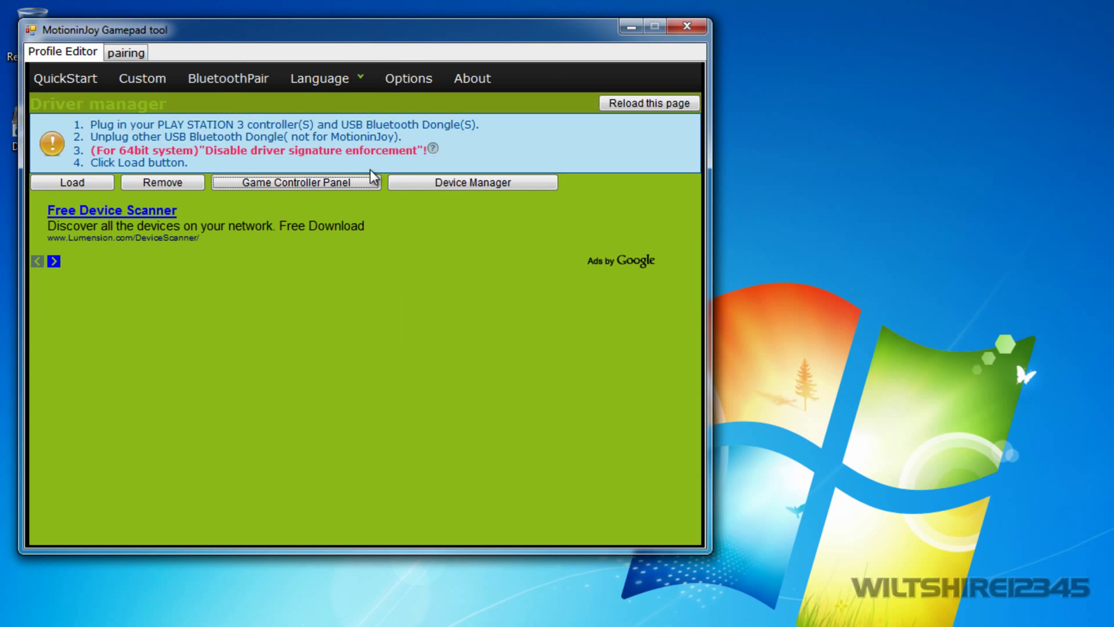
Step: Review the gamepad button and axis assignments in the Custom profile editor
left_click(151, 79)
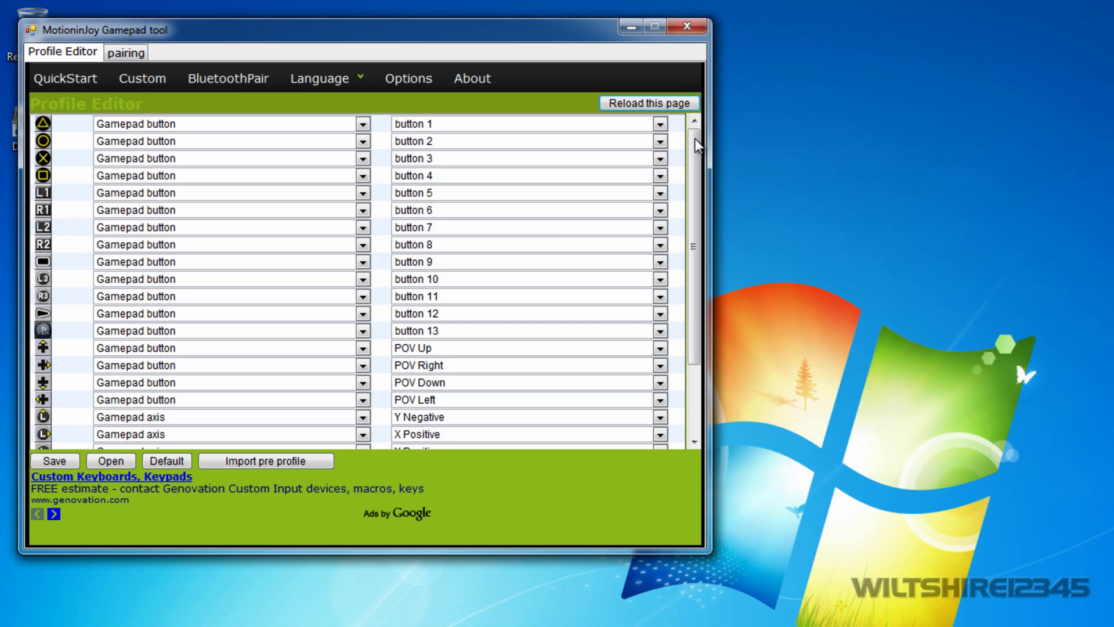
left_click_drag(695, 138, 683, 267)
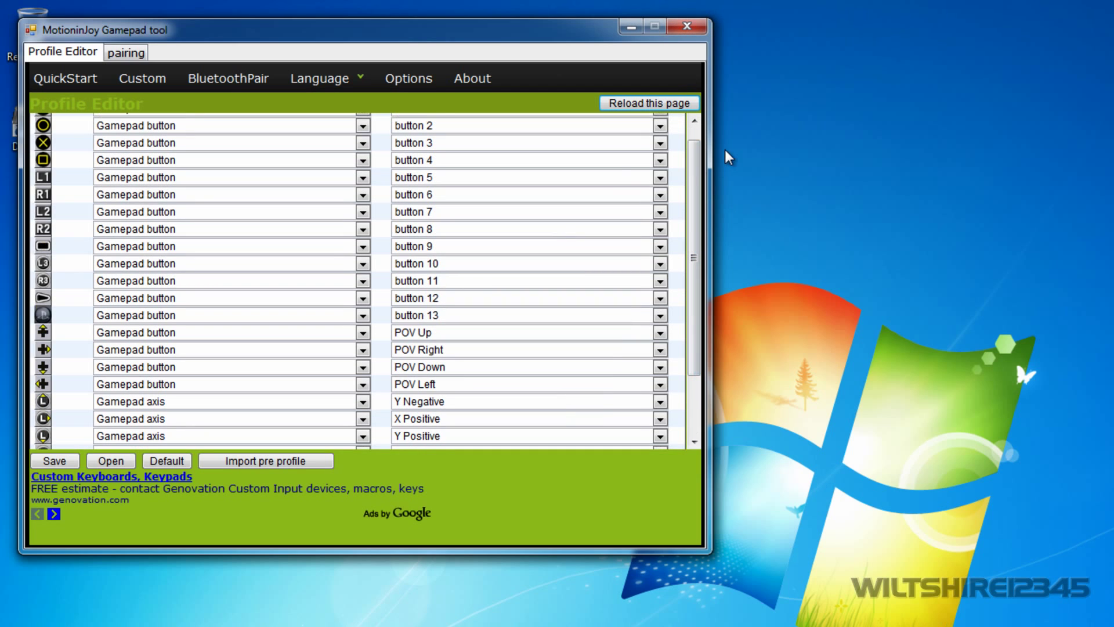
Step: Enable the Xbox 360 Controller Emulator mode for the connected game controller in QuickStart and close the gamepad tool
left_click(76, 79)
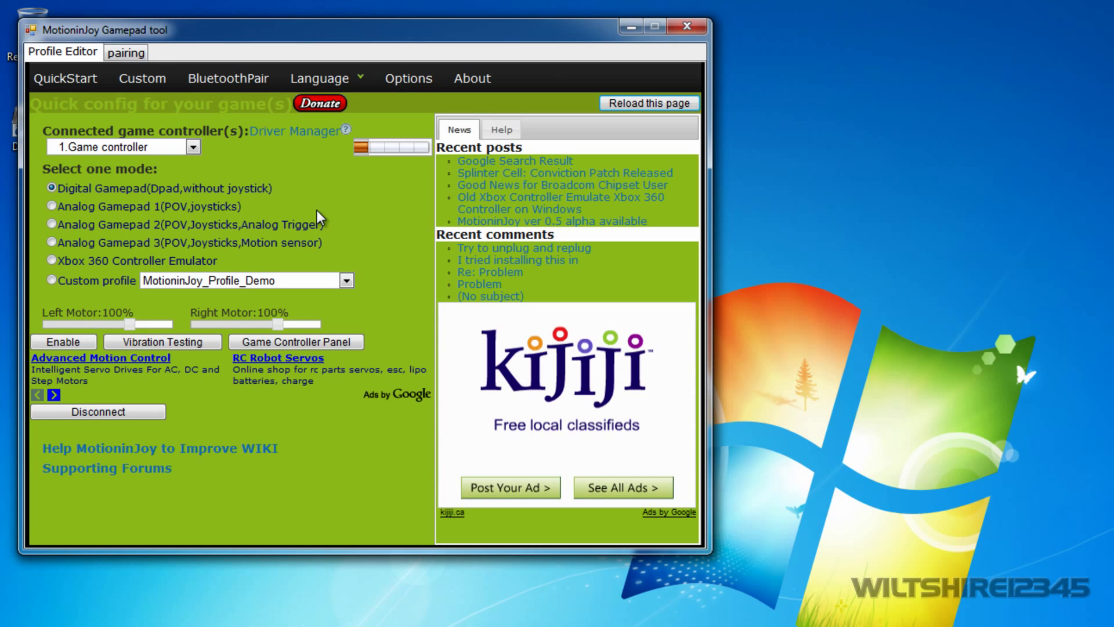
left_click(51, 242)
left_click(60, 262)
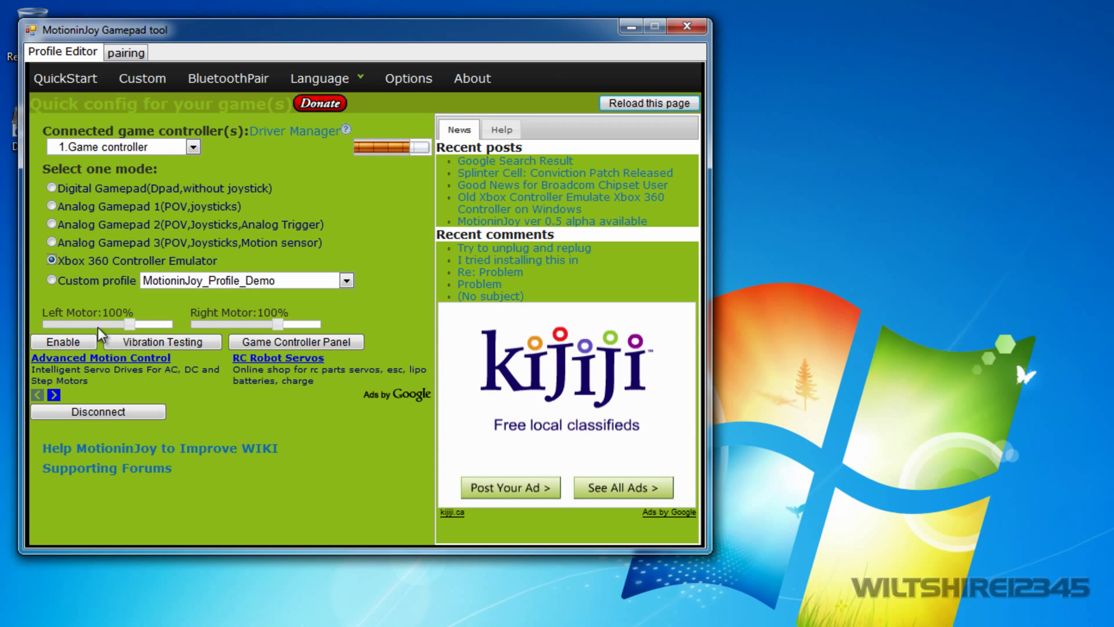
left_click(76, 339)
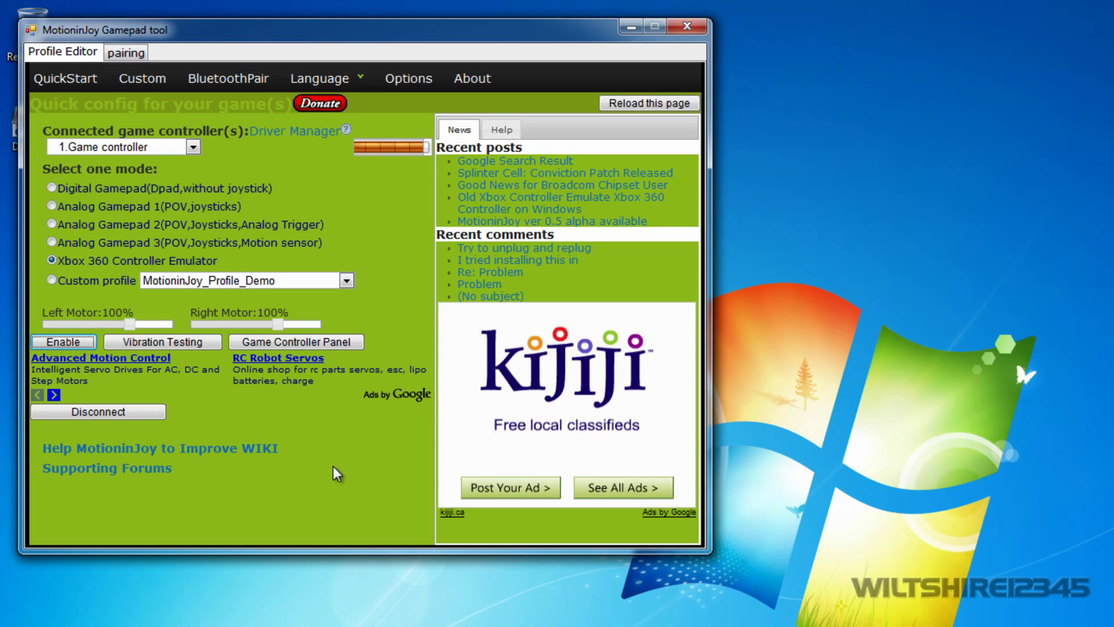
left_click(691, 30)
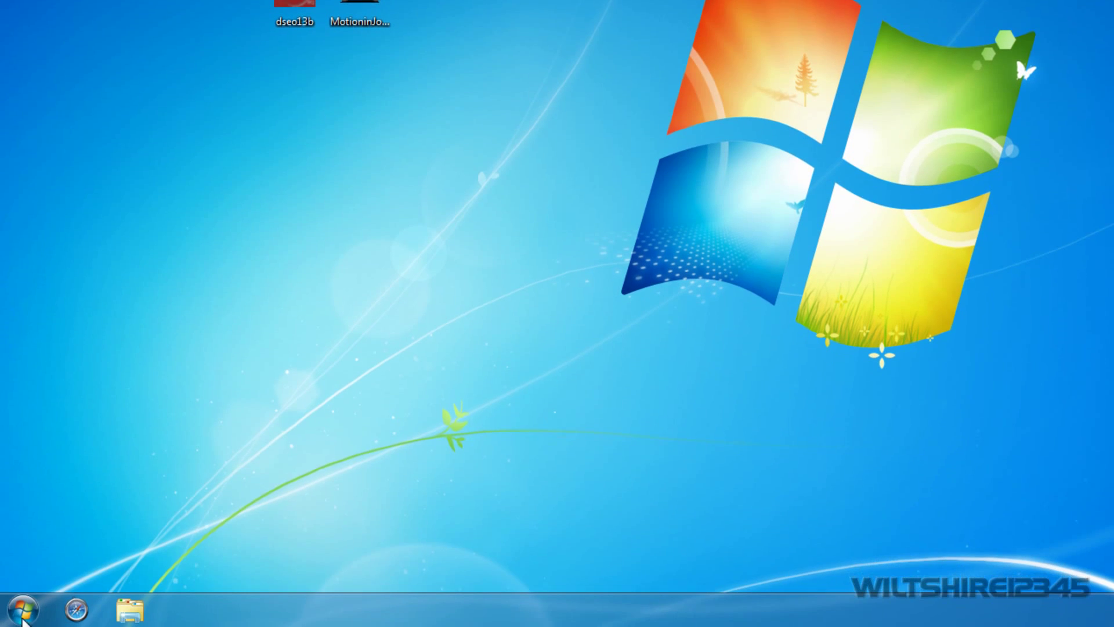
Step: Search Windows for "device" and open Devices and Printers
left_click(23, 617)
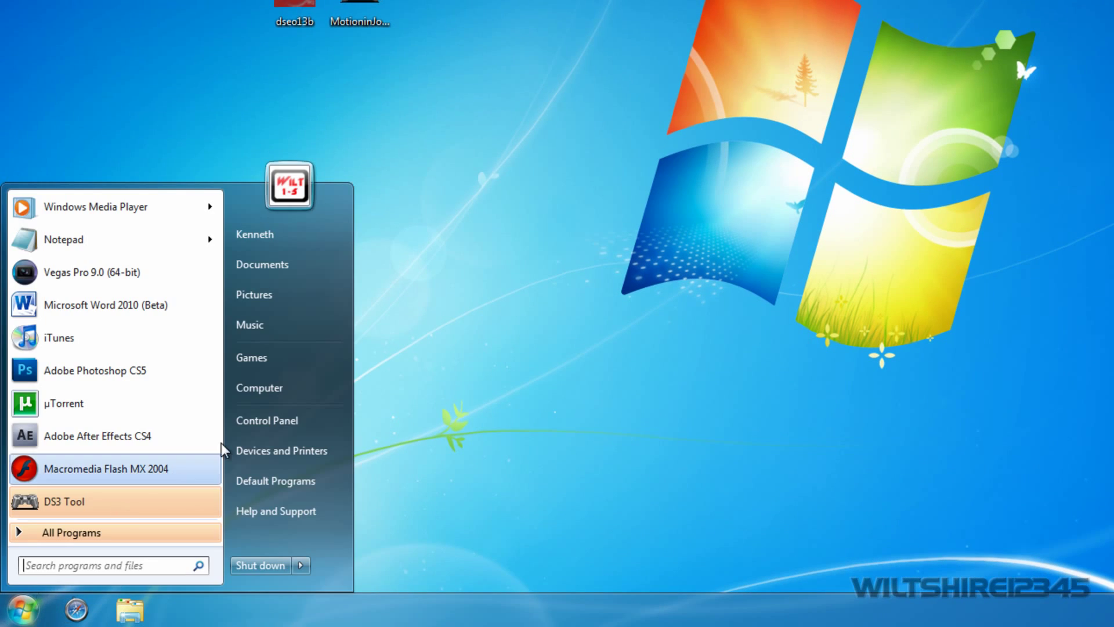
type("device")
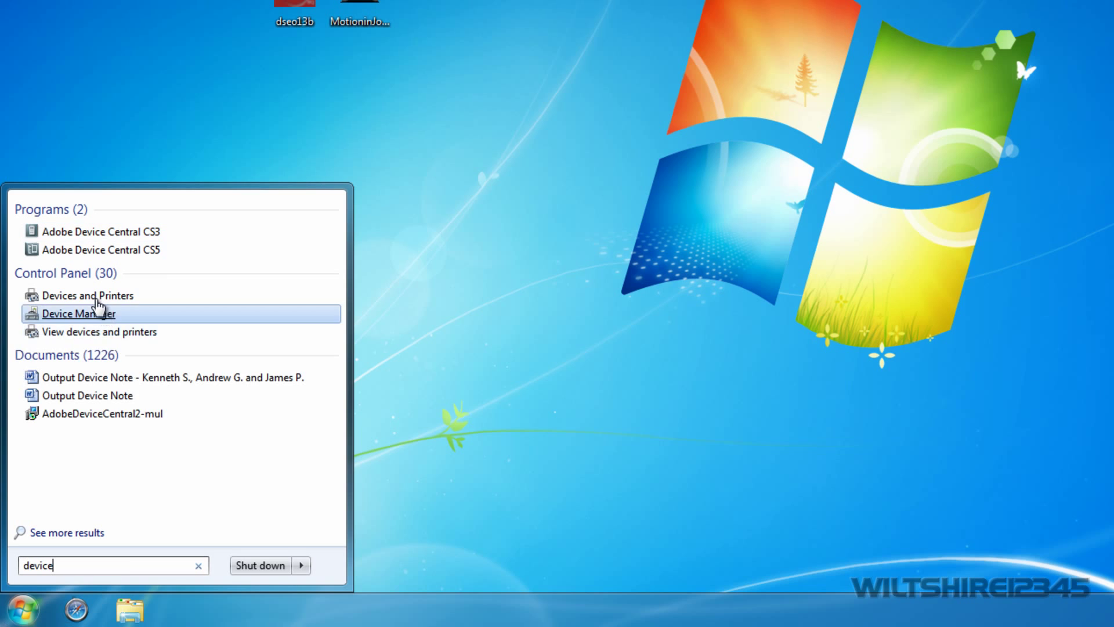
left_click(93, 313)
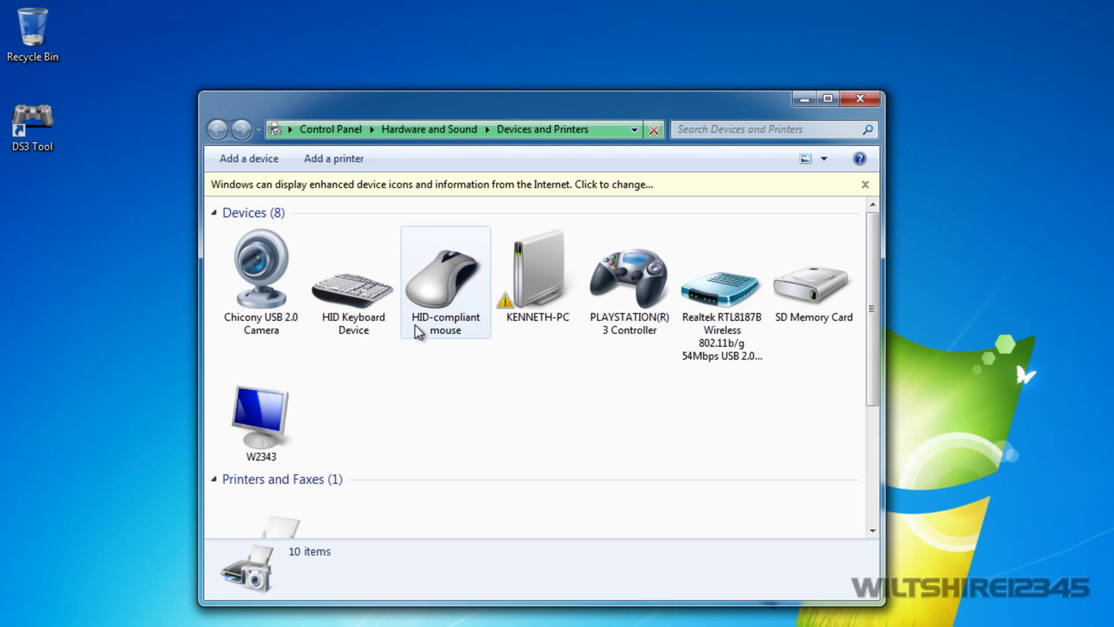
Step: Open the game controller settings of the PLAYSTATION(R)3 Controller and show the test page of the Xbox 360 controller's properties
right_click(635, 283)
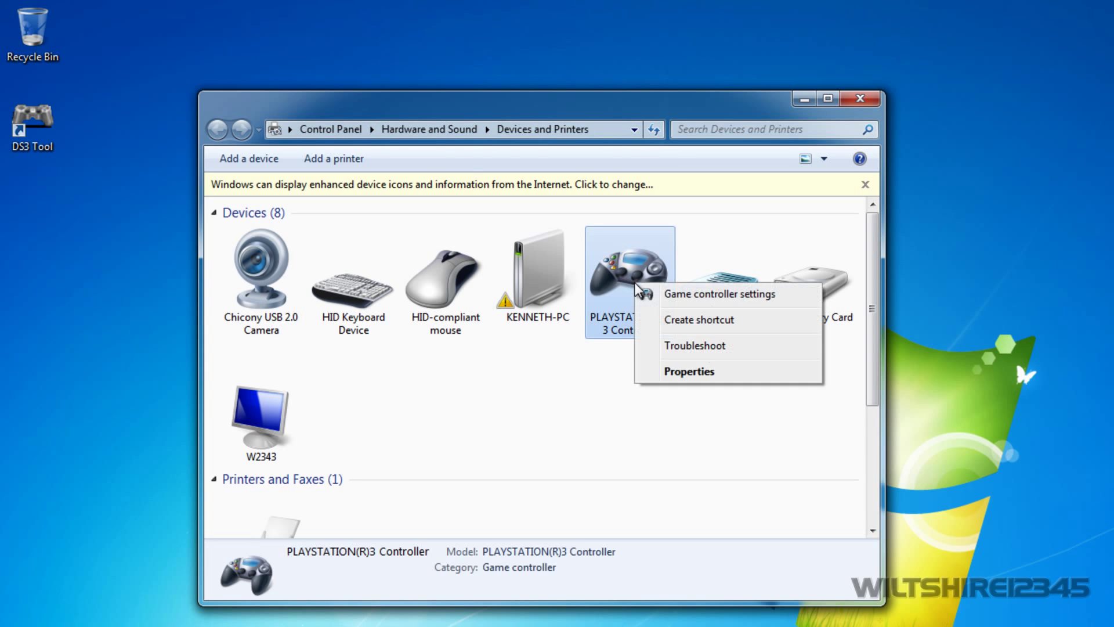
left_click(652, 294)
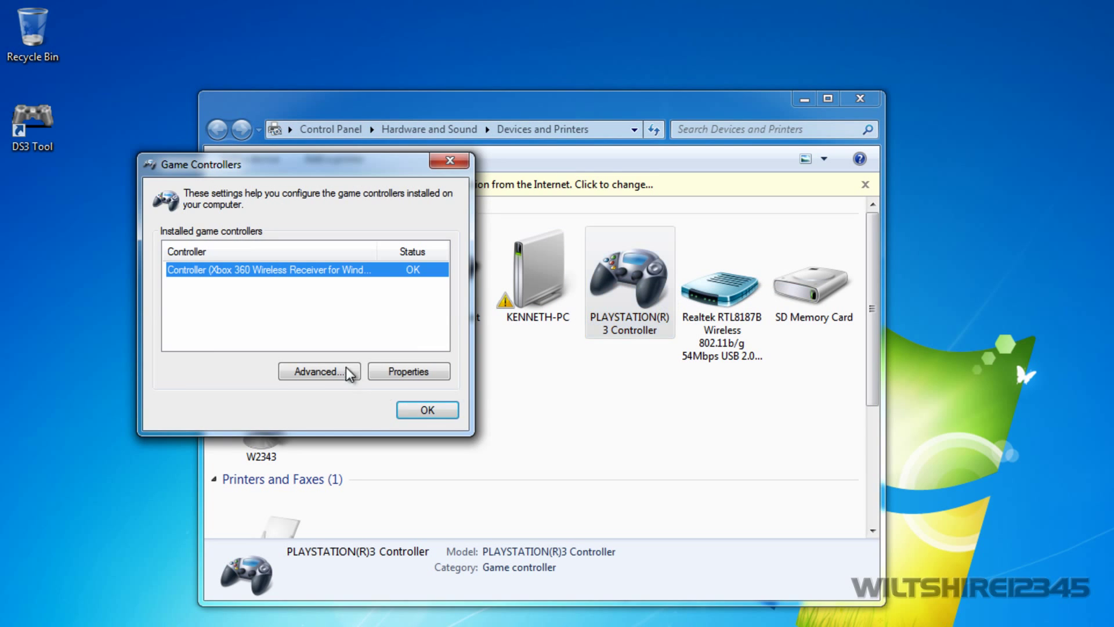
left_click(393, 374)
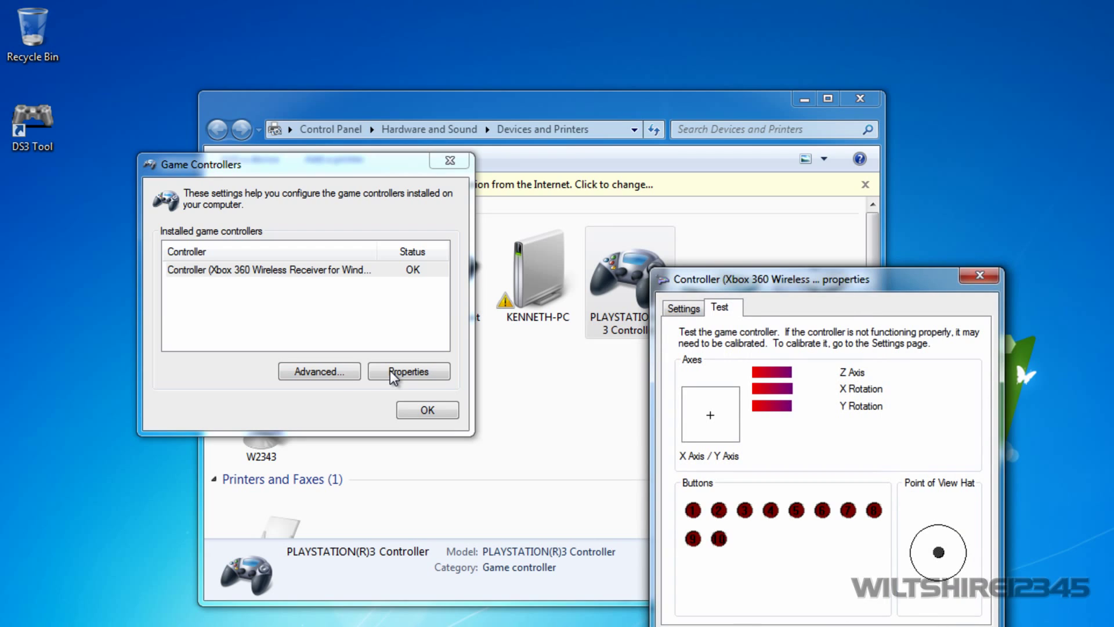